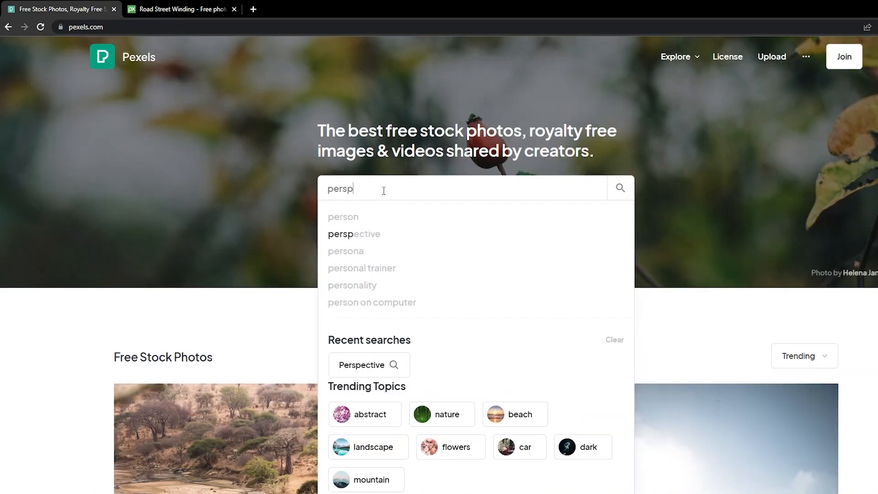
Step: Search Pexels for "perspective" and browse the results for a photo with strong perspective lines
{"action": "type", "text": "ecti"}
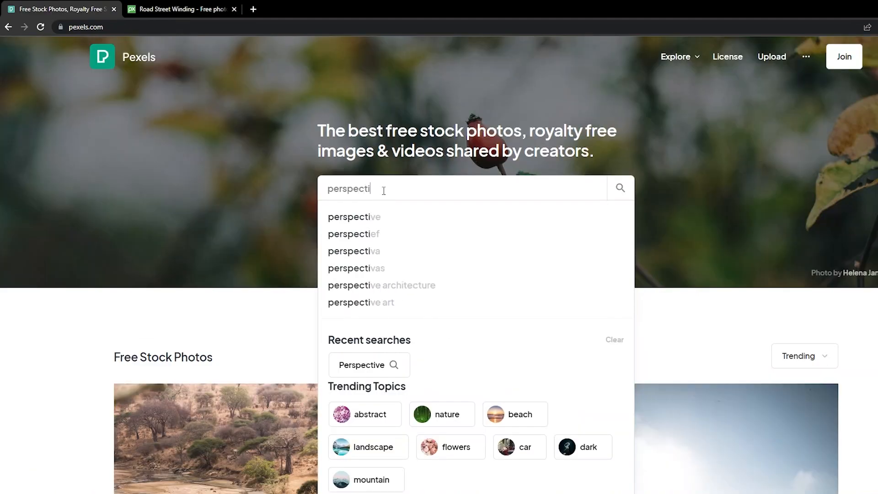
{"action": "type", "text": "ve"}
{"action": "key", "text": "Return"}
{"action": "scroll", "coordinate": [569, 316], "scroll_direction": "down", "scroll_amount": 4}
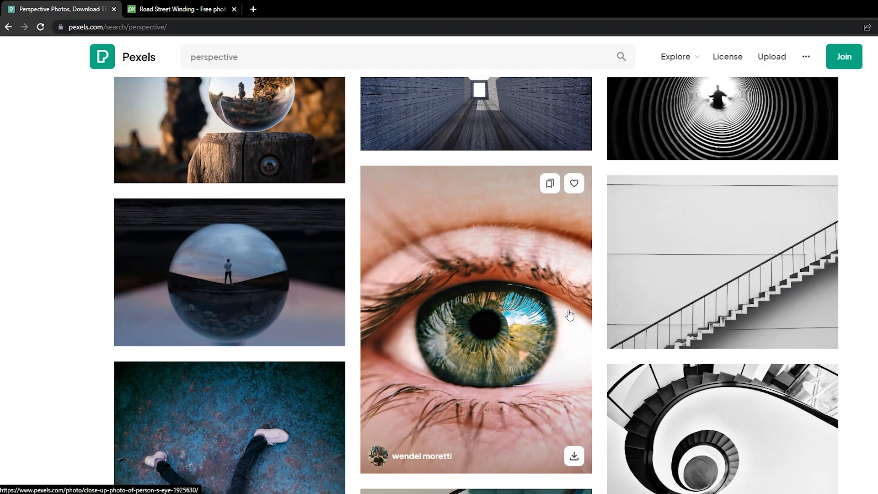
{"action": "scroll", "coordinate": [570, 315], "scroll_direction": "down", "scroll_amount": 15}
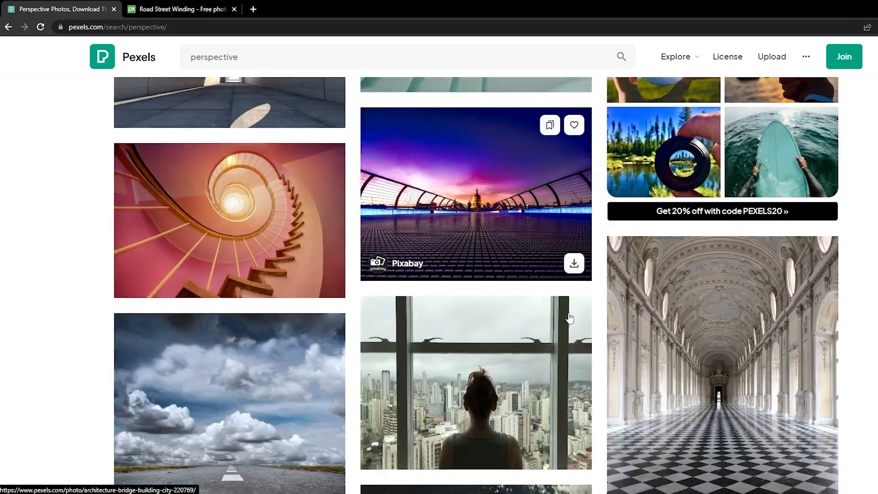
{"action": "scroll", "coordinate": [570, 317], "scroll_direction": "down", "scroll_amount": 20}
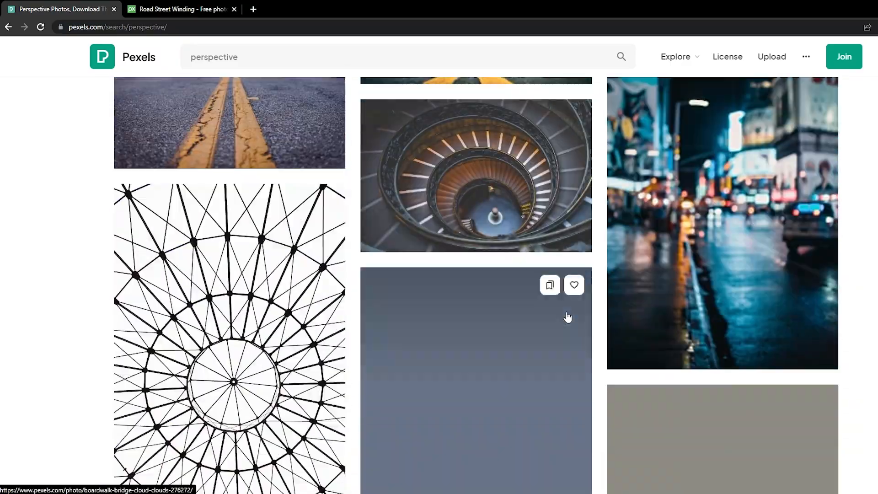
{"action": "scroll", "coordinate": [567, 316], "scroll_direction": "down", "scroll_amount": 20}
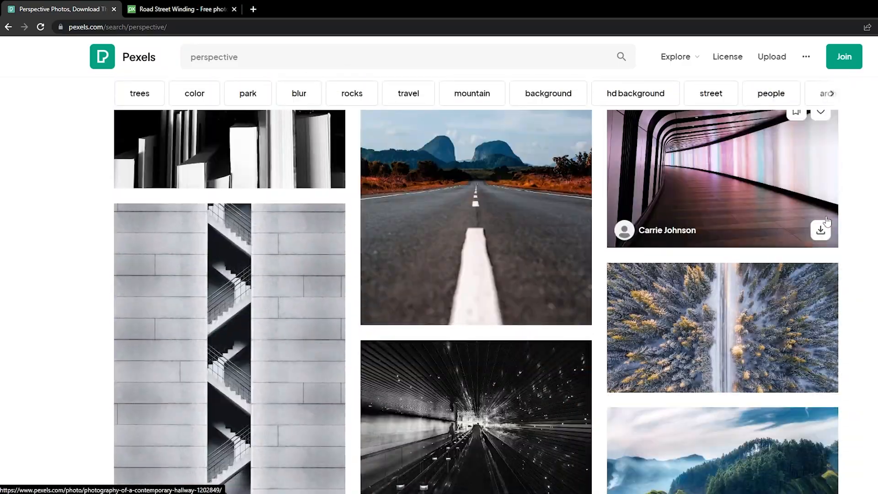
{"action": "left_click", "coordinate": [784, 186]}
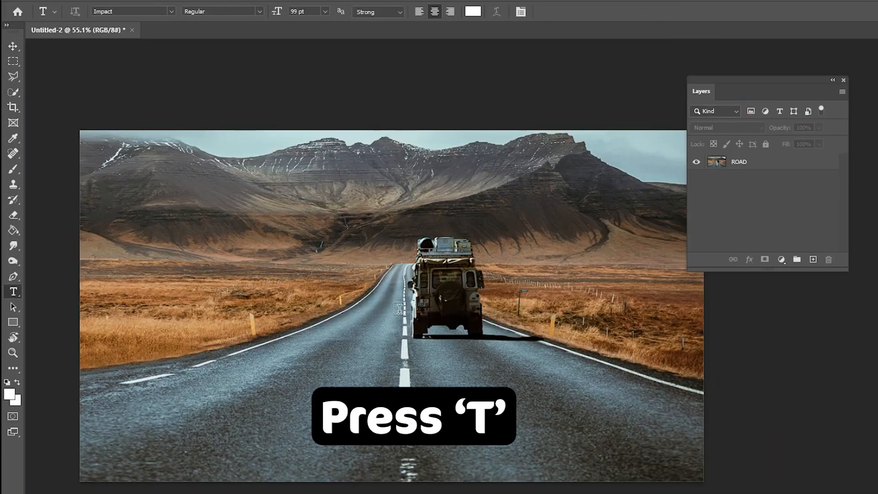
Step: Add the white Impact text FOLLOW YOUR HEART on two lines over the road and enlarge FOLLOW to 153 pt
{"action": "left_click", "coordinate": [399, 308]}
{"action": "type", "text": "FOLL"}
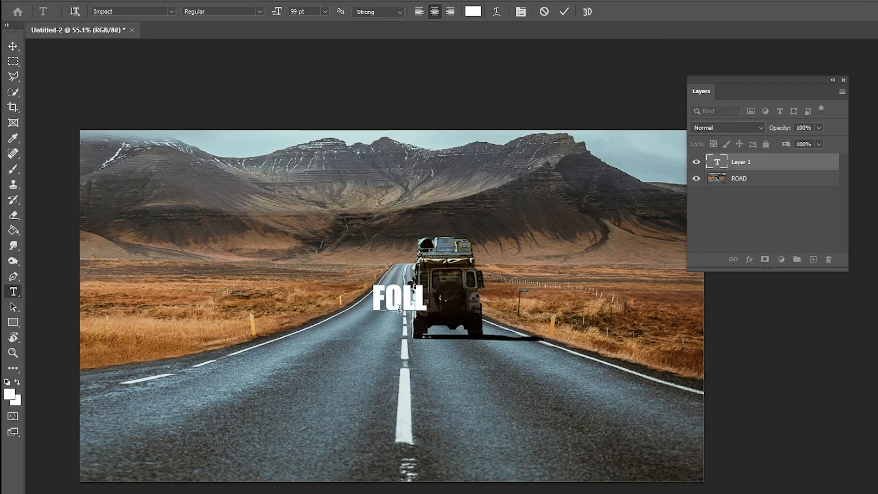
{"action": "type", "text": "OW YOUR HEART"}
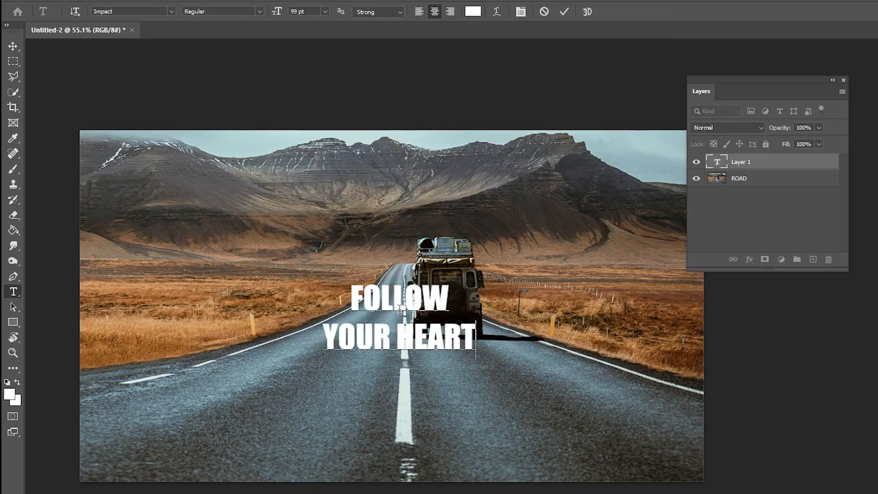
{"action": "double_click", "coordinate": [386, 291]}
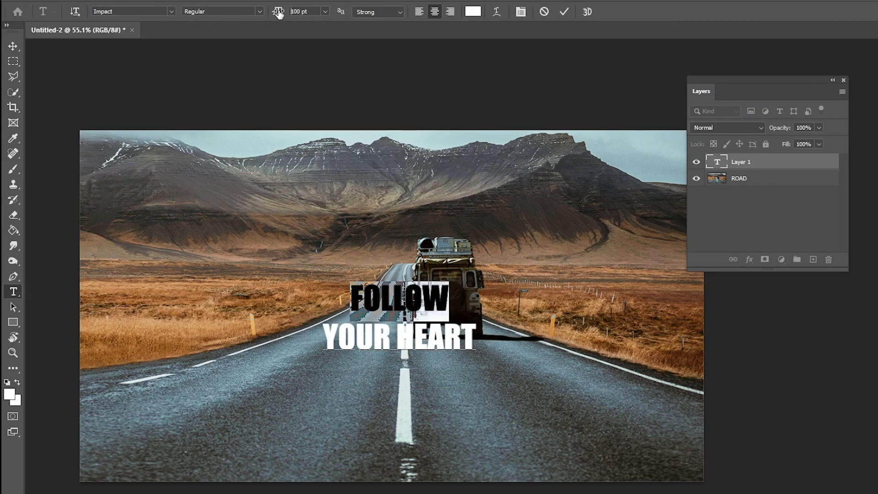
{"action": "left_click_drag", "start_coordinate": [279, 13], "coordinate": [311, 16]}
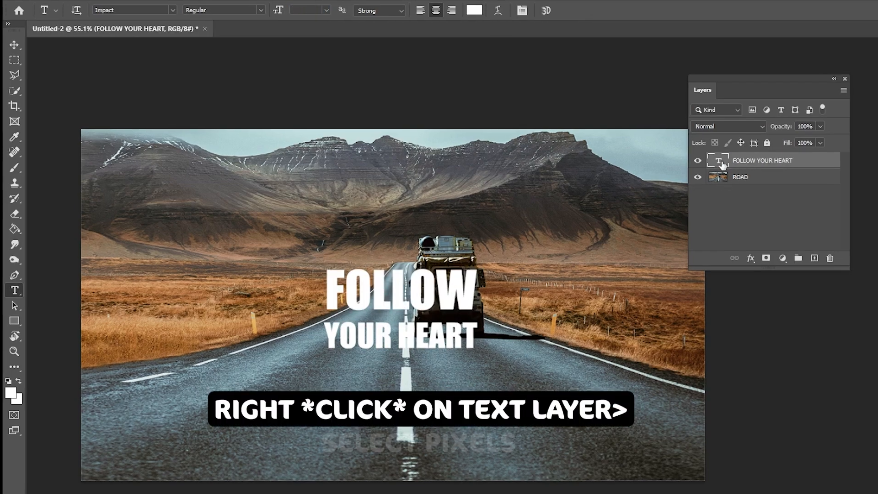
Step: Load the FOLLOW YOUR HEART layer's pixels as a selection and add an empty layer above it
{"action": "right_click", "coordinate": [723, 167]}
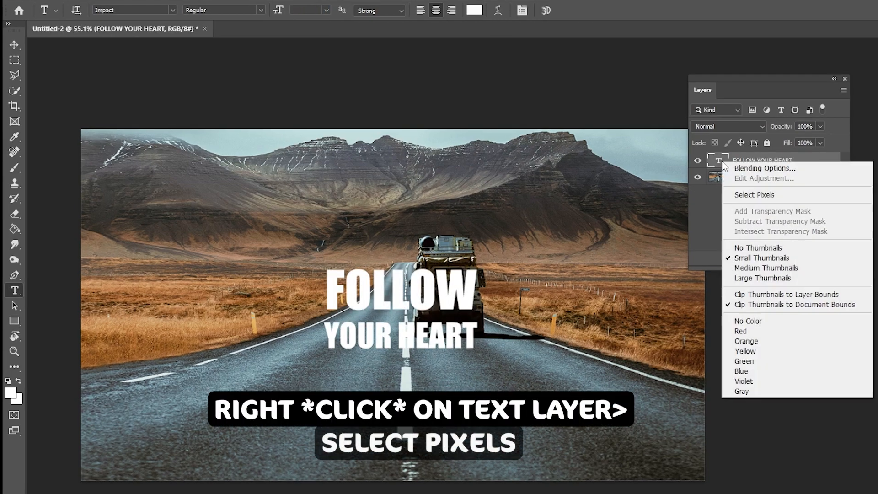
{"action": "left_click", "coordinate": [734, 195]}
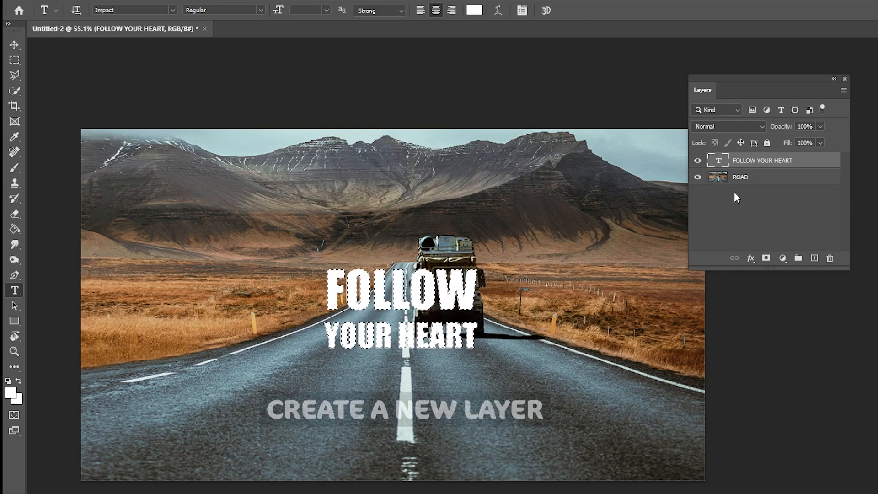
{"action": "left_click", "coordinate": [815, 258]}
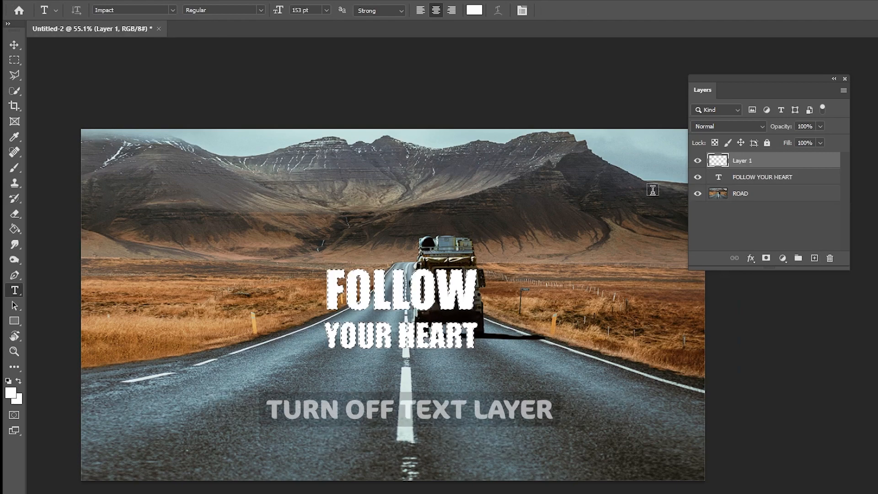
Step: Hide the FOLLOW YOUR HEART text layer and clear the selection
{"action": "left_click", "coordinate": [699, 177]}
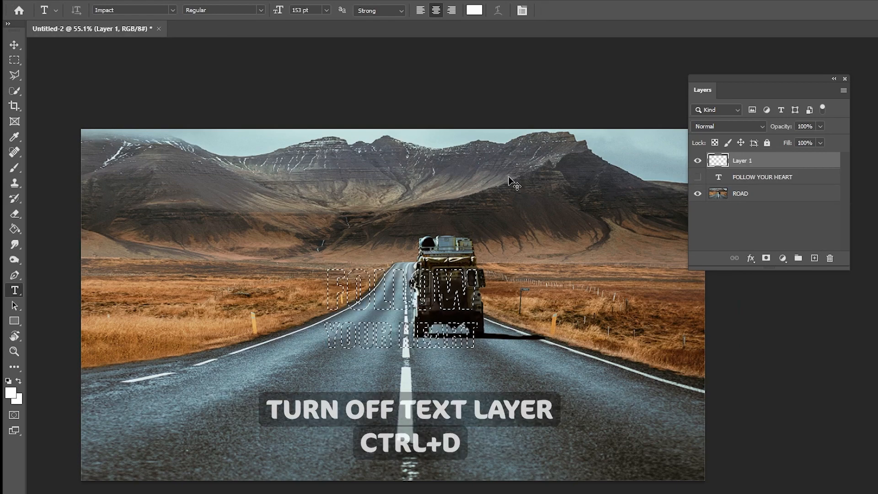
{"action": "key", "text": "ctrl+d"}
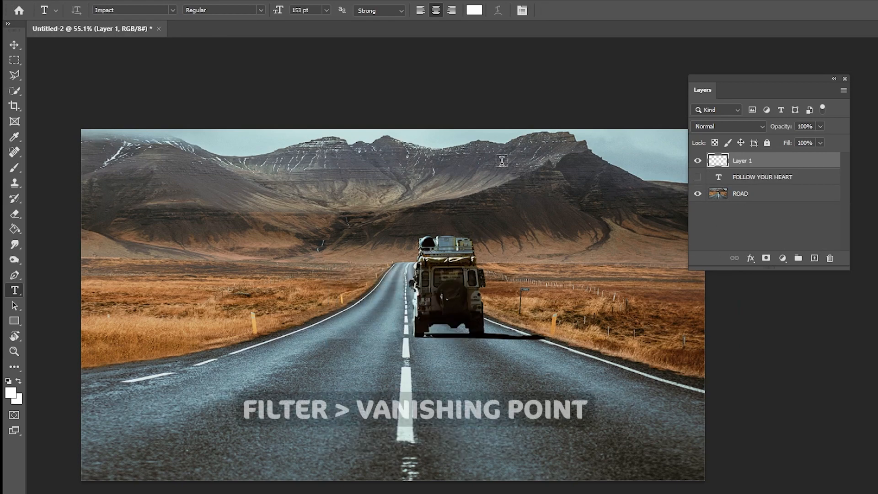
Step: Open the Vanishing Point filter and draw a perspective plane along the road's edges, adjusting its far left corner until the plane is valid
{"action": "left_click", "coordinate": [166, 1]}
{"action": "left_click", "coordinate": [197, 114]}
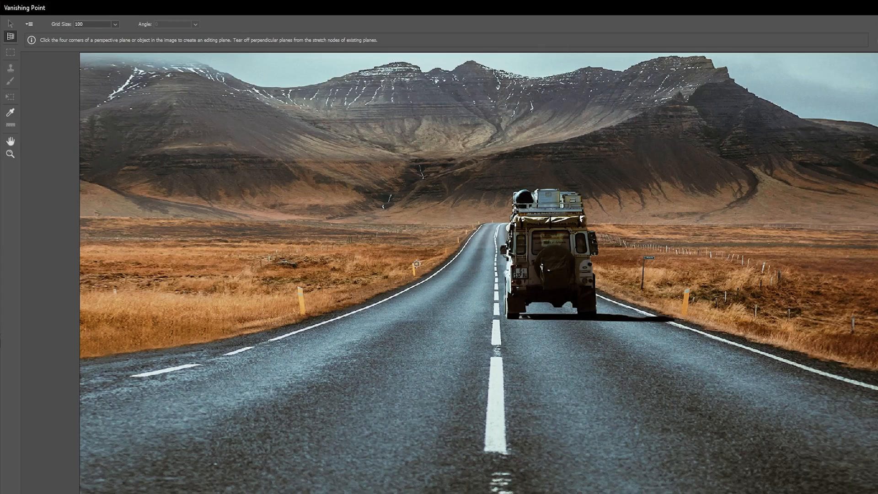
{"action": "key", "text": "ctrl+minus"}
{"action": "key", "text": "ctrl+minus"}
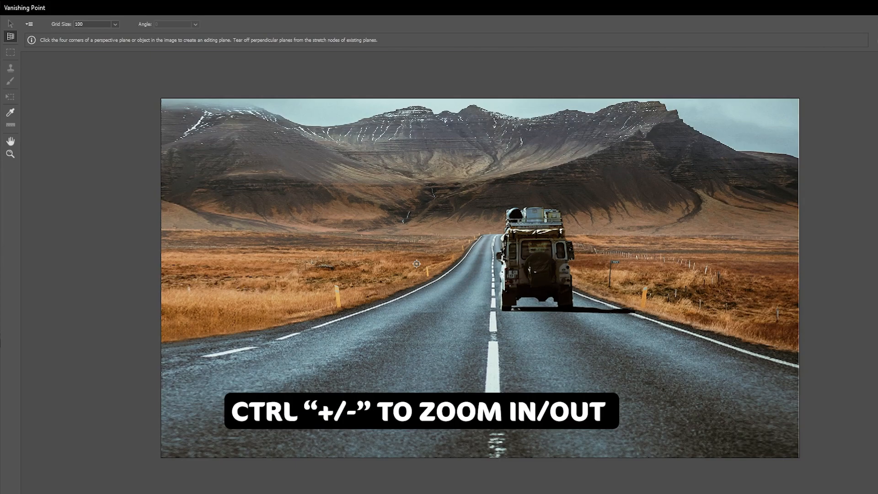
{"action": "left_click", "coordinate": [458, 271]}
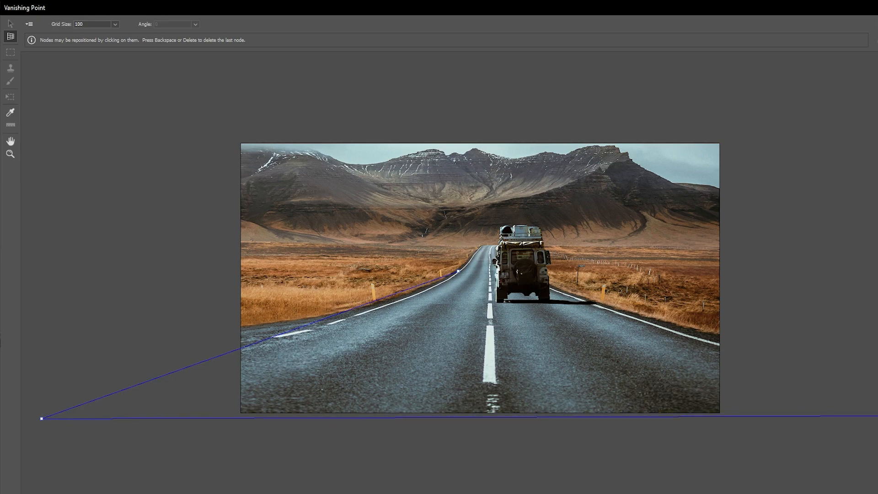
{"action": "left_click", "coordinate": [877, 412]}
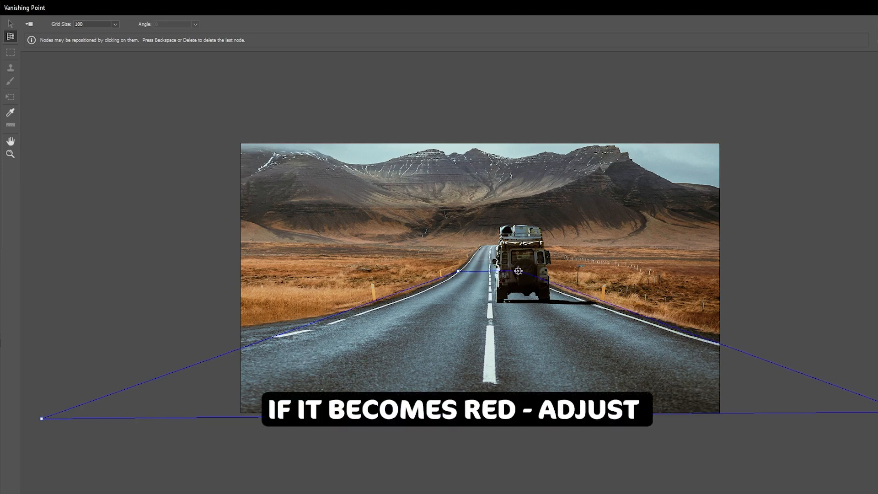
{"action": "left_click", "coordinate": [519, 272]}
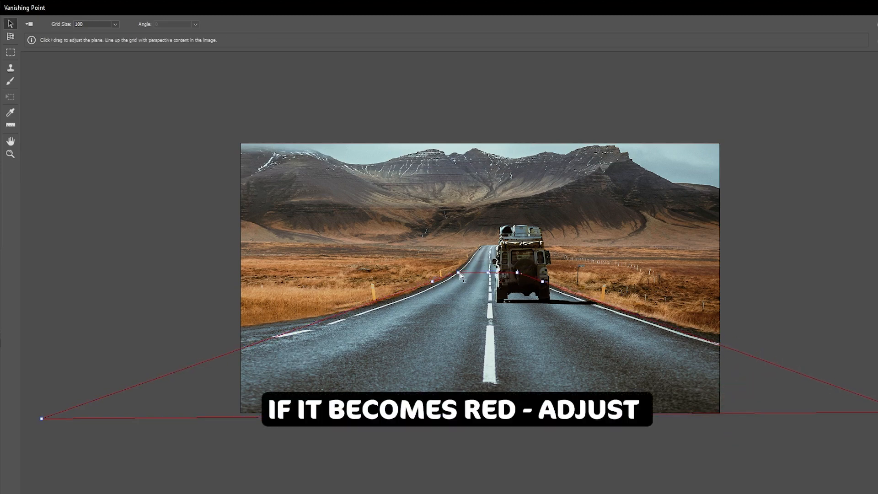
{"action": "left_click_drag", "start_coordinate": [458, 271], "coordinate": [459, 274]}
Step: Paste the text into the road plane and transform it to stretch across both lanes in the foreground
{"action": "key", "text": "ctrl+v"}
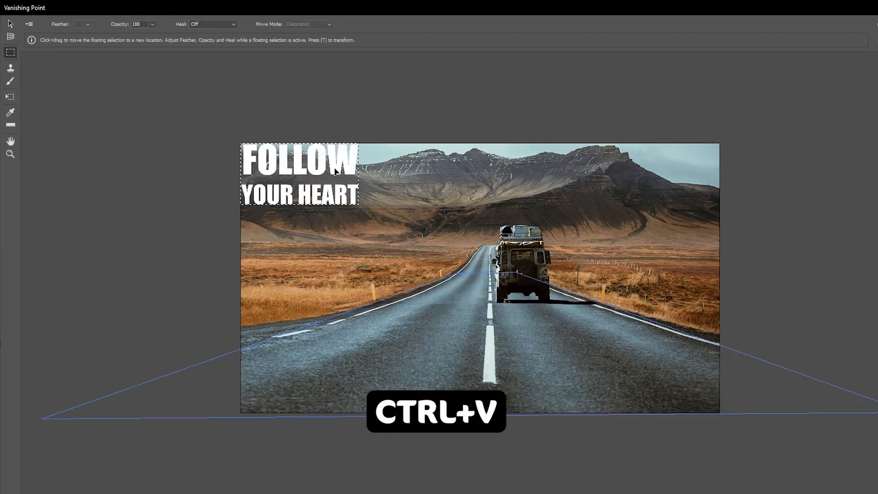
{"action": "key", "text": "ctrl+t"}
{"action": "left_click_drag", "start_coordinate": [371, 229], "coordinate": [337, 384]}
{"action": "left_click_drag", "start_coordinate": [810, 386], "coordinate": [721, 380]}
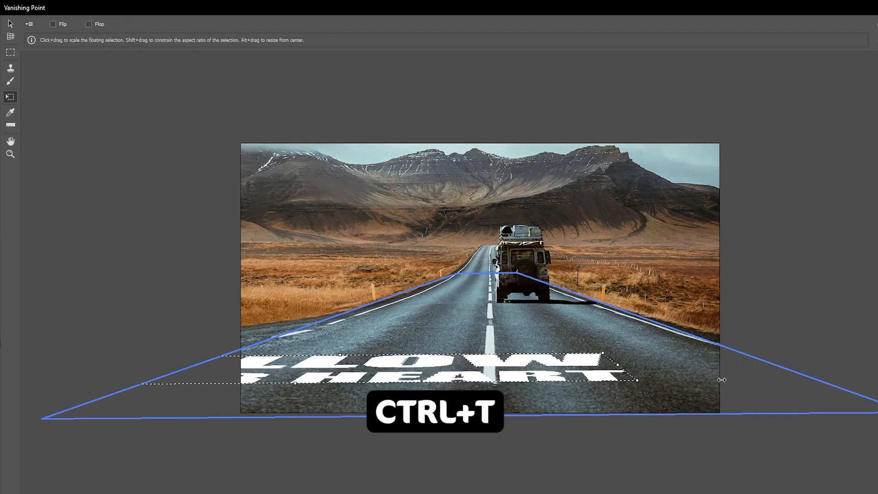
{"action": "left_click_drag", "start_coordinate": [569, 367], "coordinate": [621, 344]}
{"action": "left_click_drag", "start_coordinate": [611, 367], "coordinate": [659, 355]}
{"action": "left_click_drag", "start_coordinate": [210, 382], "coordinate": [241, 378]}
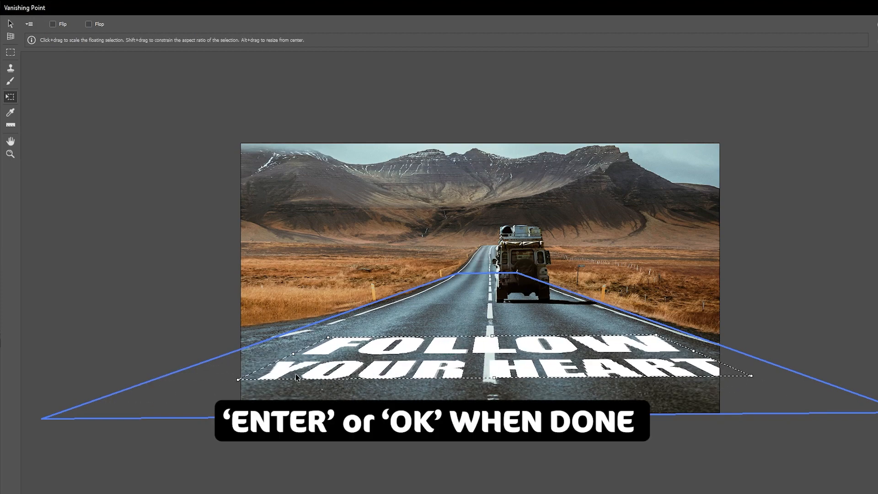
Step: Refine the text's width and position to centre it on the road and apply the Vanishing Point filter
{"action": "left_click_drag", "start_coordinate": [572, 360], "coordinate": [556, 360]}
{"action": "left_click_drag", "start_coordinate": [685, 352], "coordinate": [666, 352]}
{"action": "left_click_drag", "start_coordinate": [638, 363], "coordinate": [654, 361]}
{"action": "left_click_drag", "start_coordinate": [244, 378], "coordinate": [232, 379]}
{"action": "left_click_drag", "start_coordinate": [679, 350], "coordinate": [658, 375]}
{"action": "key", "text": "Return"}
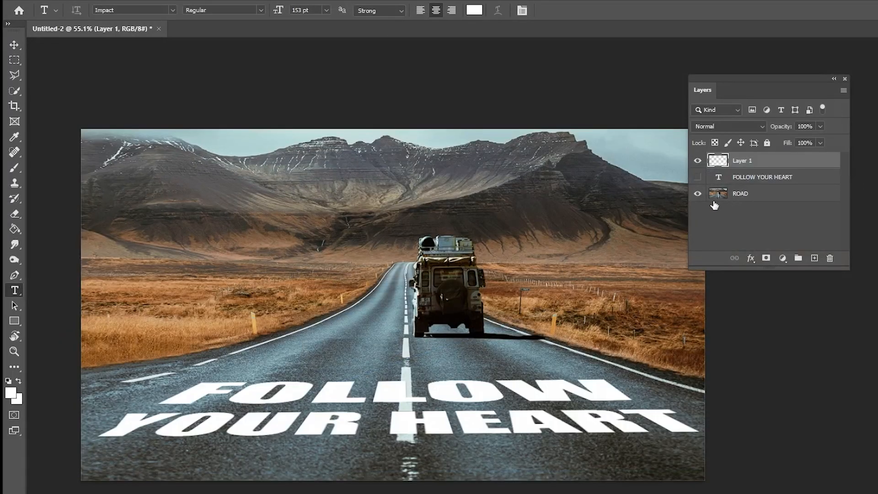
Step: Blend Layer 1 into the asphalt by setting the Underlying Layer range in Blend If to 6 / 117 for blacks and 220 for whites
{"action": "double_click", "coordinate": [759, 163]}
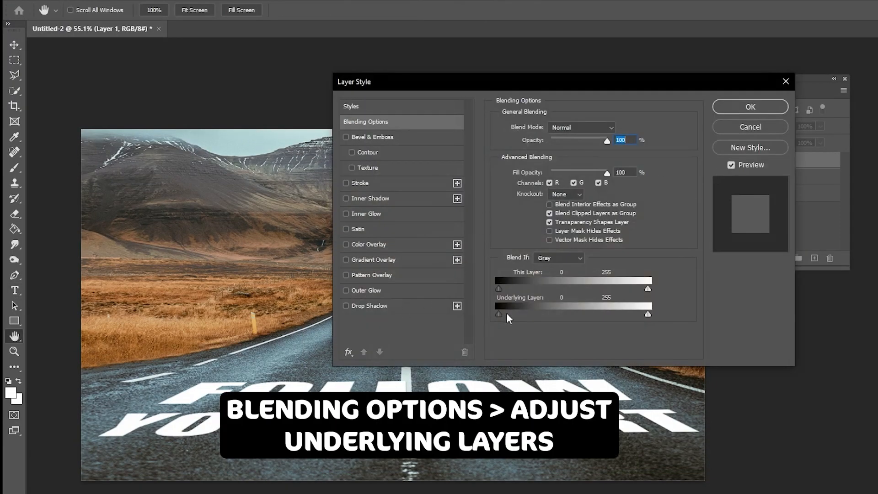
{"action": "mouse_move", "coordinate": [501, 314]}
{"action": "left_mouse_down"}
{"action": "mouse_move", "coordinate": [561, 314]}
{"action": "mouse_move", "coordinate": [512, 314]}
{"action": "left_mouse_up"}
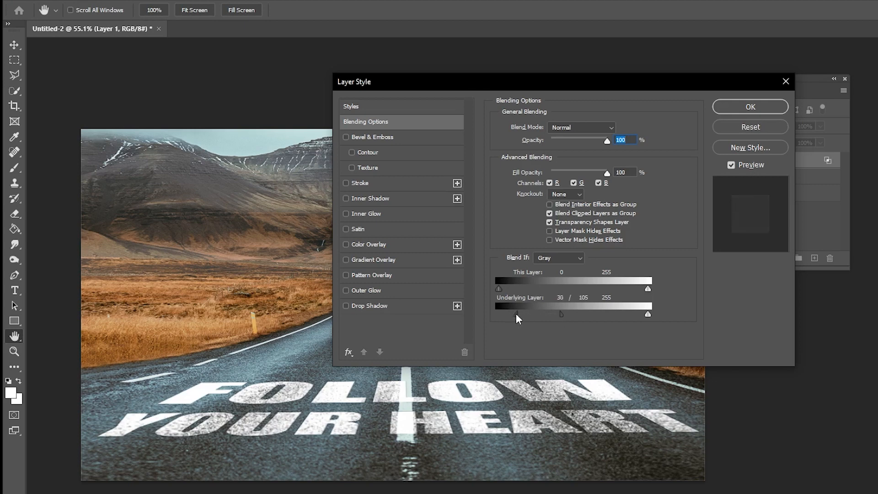
{"action": "left_click_drag", "start_coordinate": [649, 315], "coordinate": [634, 314]}
{"action": "left_click_drag", "start_coordinate": [561, 314], "coordinate": [576, 314]}
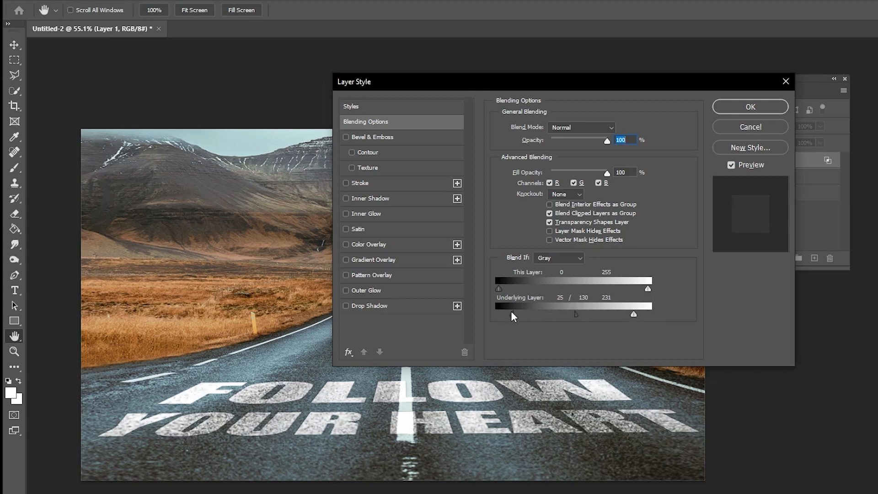
{"action": "left_click_drag", "start_coordinate": [512, 314], "coordinate": [502, 314]}
{"action": "left_click_drag", "start_coordinate": [576, 314], "coordinate": [571, 314]}
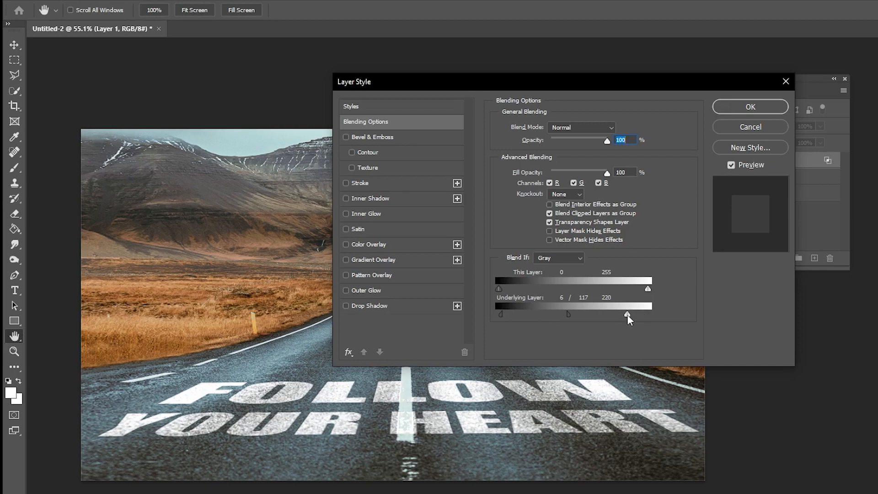
{"action": "left_click", "coordinate": [751, 106]}
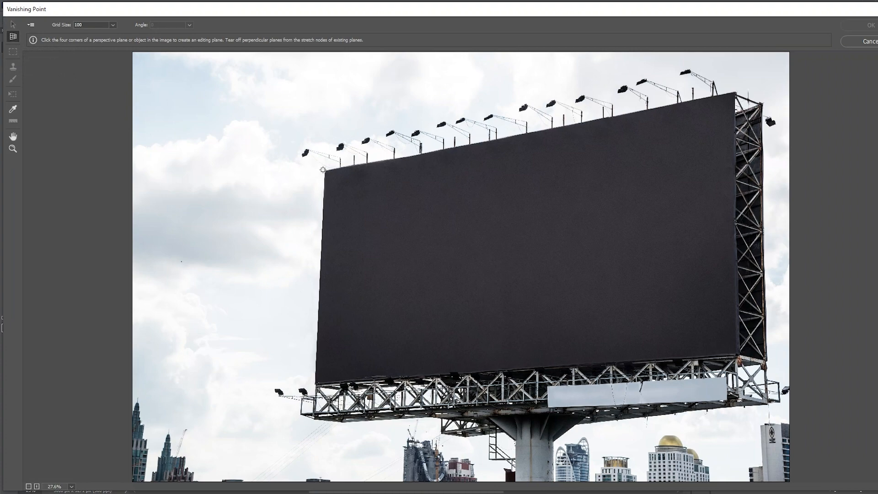
Step: Draw a Vanishing Point plane over the four corners of the black billboard and align its lower-right corner with the panel
{"action": "left_click", "coordinate": [324, 171]}
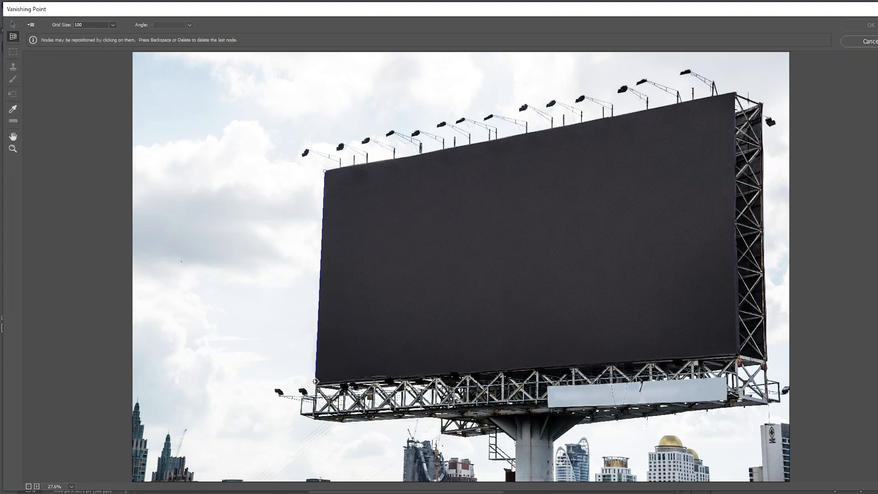
{"action": "left_click", "coordinate": [738, 355]}
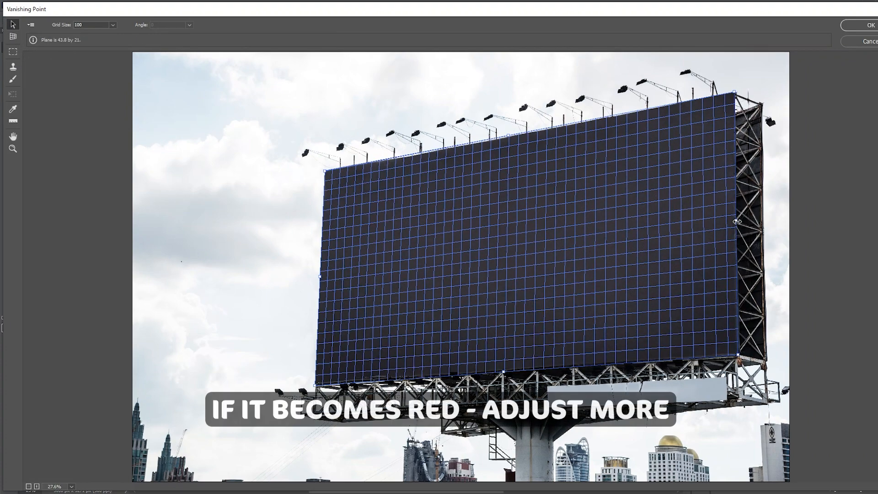
{"action": "mouse_move", "coordinate": [739, 356]}
{"action": "left_mouse_down"}
{"action": "mouse_move", "coordinate": [467, 469]}
{"action": "mouse_move", "coordinate": [737, 355]}
{"action": "left_mouse_up"}
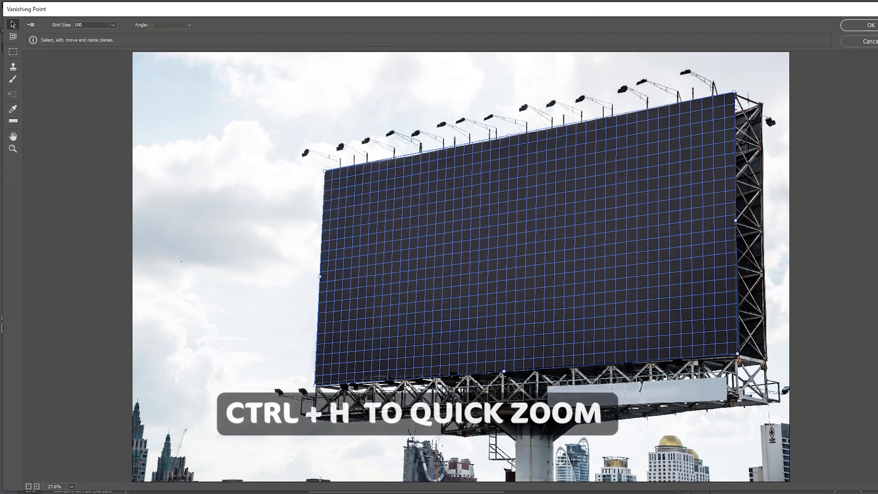
Step: Fine-tune the plane's lower-left and upper-left corners to match the billboard's edges
{"action": "key", "text": "ctrl+h"}
{"action": "left_click_drag", "start_coordinate": [299, 371], "coordinate": [301, 370]}
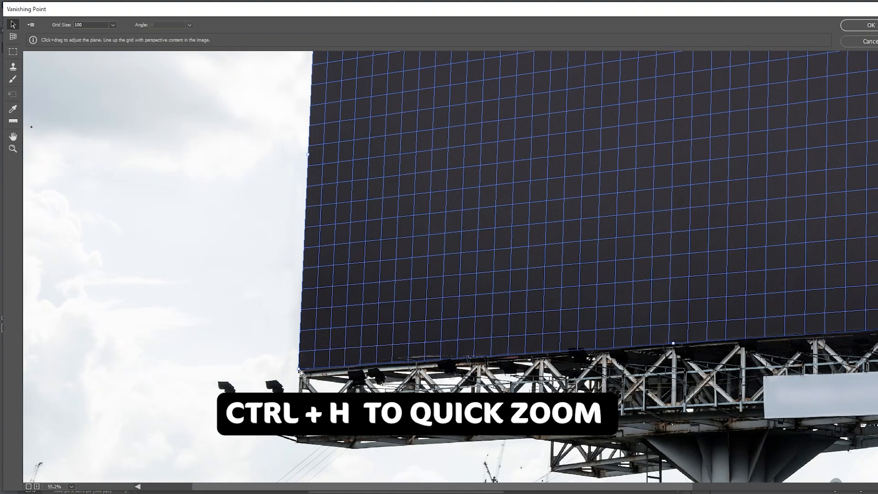
{"action": "key", "text": "ctrl+h"}
{"action": "left_click_drag", "start_coordinate": [336, 169], "coordinate": [337, 168]}
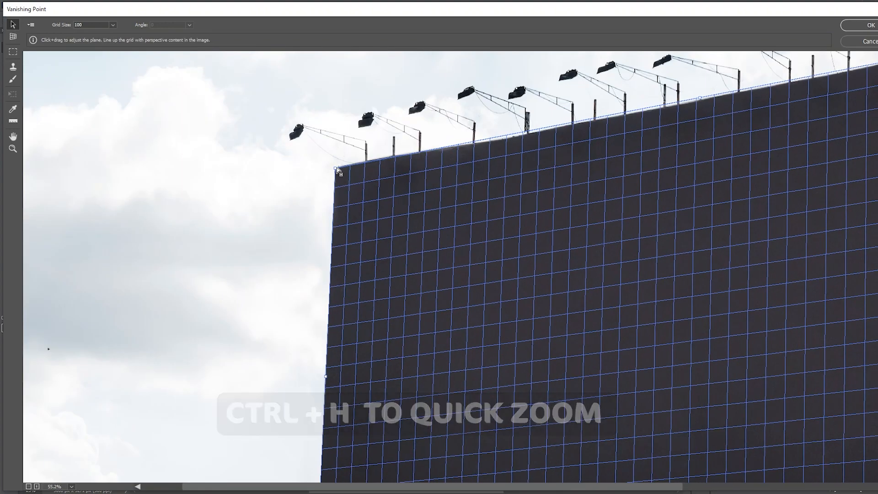
{"action": "key", "text": "ctrl+h"}
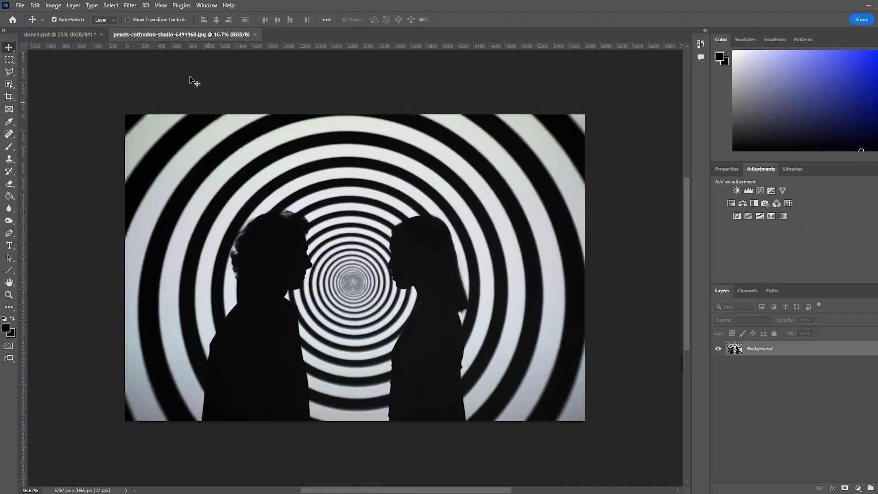
Step: Select the entire spiral silhouette photo and copy it
{"action": "left_click", "coordinate": [111, 5]}
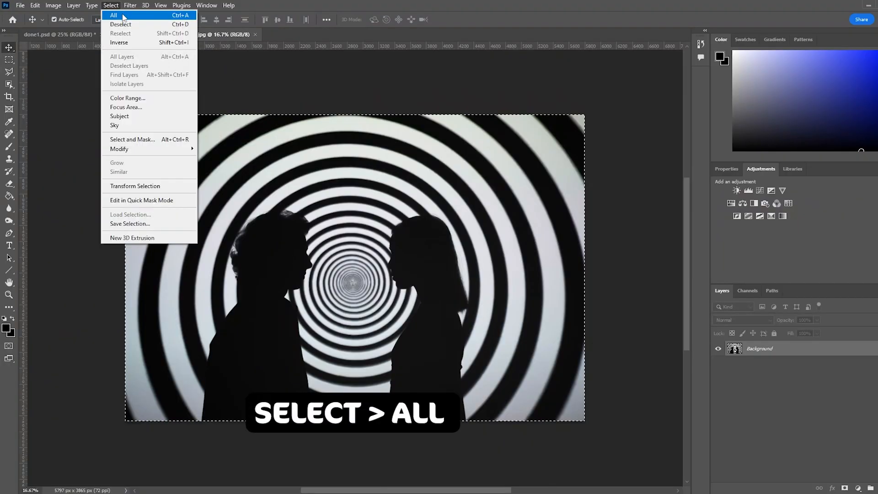
{"action": "left_click", "coordinate": [118, 15]}
{"action": "left_click", "coordinate": [35, 5]}
{"action": "left_click", "coordinate": [44, 71]}
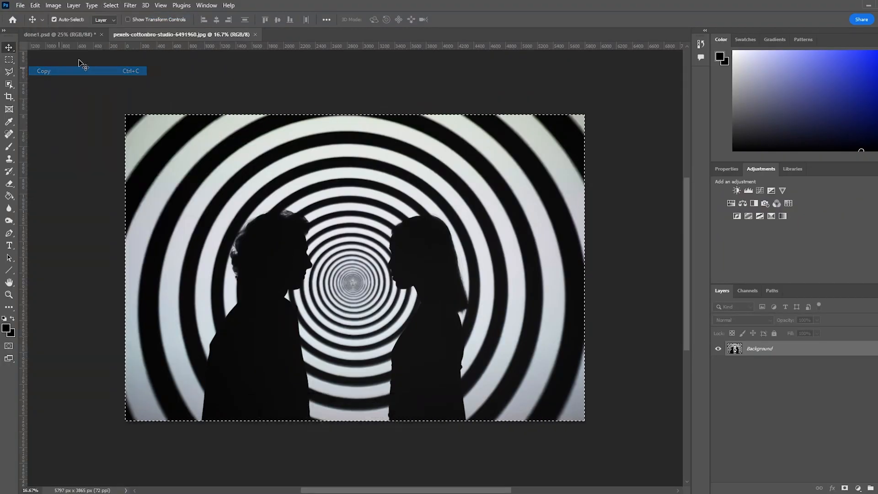
Step: Switch to done1.psd, reopen the Vanishing Point filter and paste the copied silhouette photo
{"action": "left_click", "coordinate": [60, 34]}
{"action": "left_click", "coordinate": [129, 7]}
{"action": "left_click", "coordinate": [147, 102]}
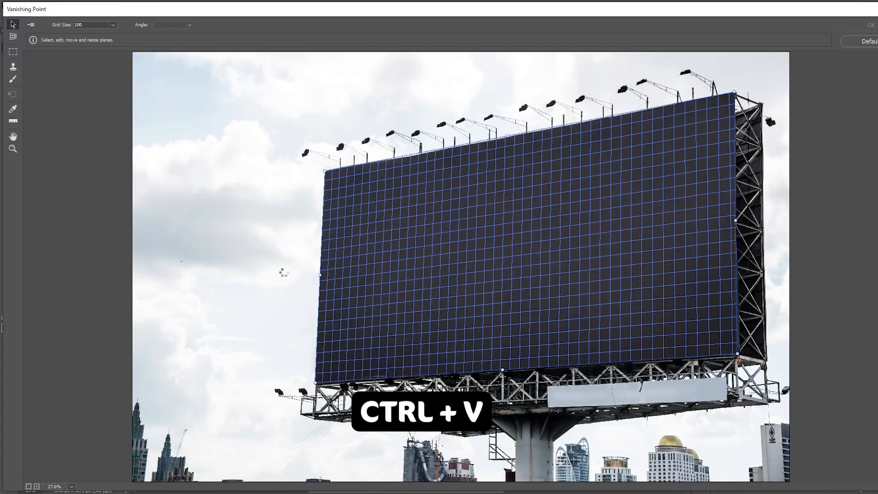
{"action": "key", "text": "ctrl+v"}
Step: Scale and position the pasted photo to cover the whole billboard plane and apply the Vanishing Point filter
{"action": "key", "text": "ctrl+t"}
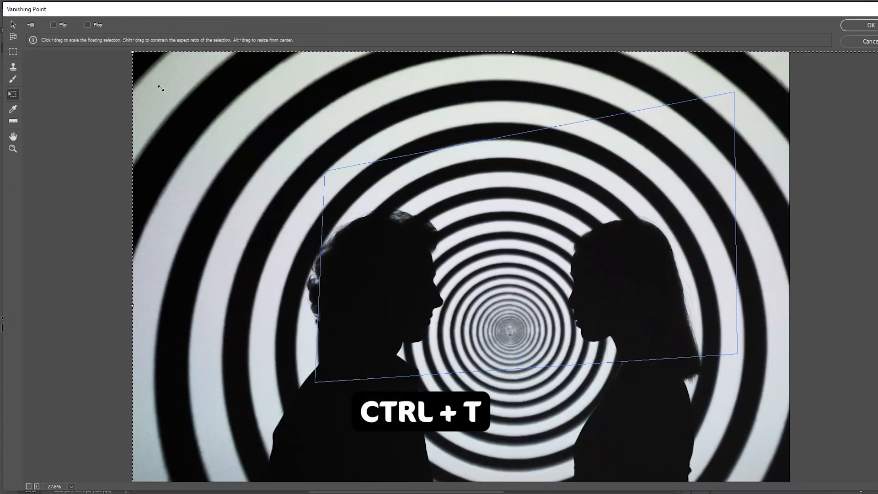
{"action": "left_click_drag", "start_coordinate": [134, 52], "coordinate": [421, 327]}
{"action": "left_click_drag", "start_coordinate": [558, 435], "coordinate": [405, 257]}
{"action": "left_click_drag", "start_coordinate": [649, 235], "coordinate": [736, 220]}
{"action": "left_click", "coordinate": [872, 25]}
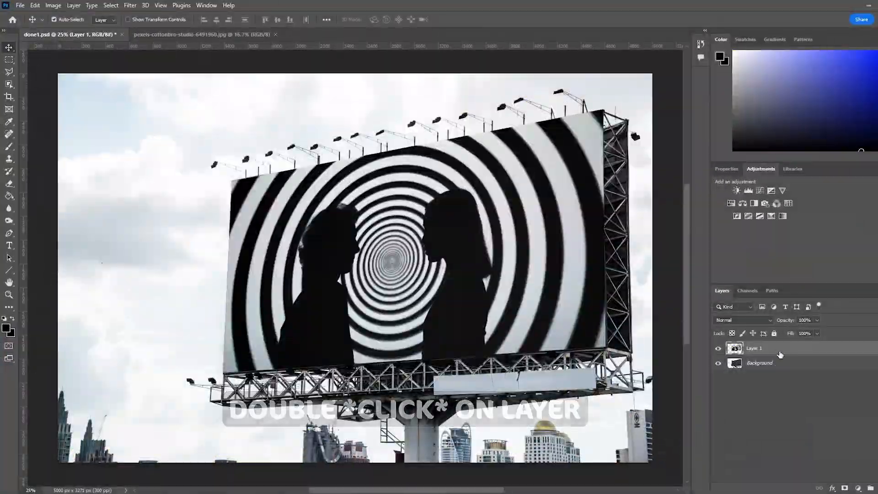
Step: Enable Bevel & Emboss on Layer 1 and blend it with Blend If, adjusting Underlying Layer blacks and setting whites to 207 / 217
{"action": "double_click", "coordinate": [781, 349]}
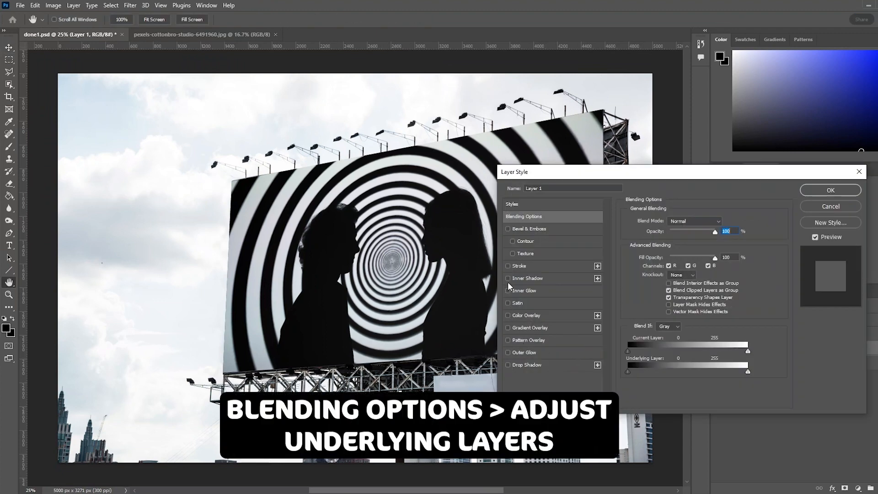
{"action": "left_click", "coordinate": [509, 229]}
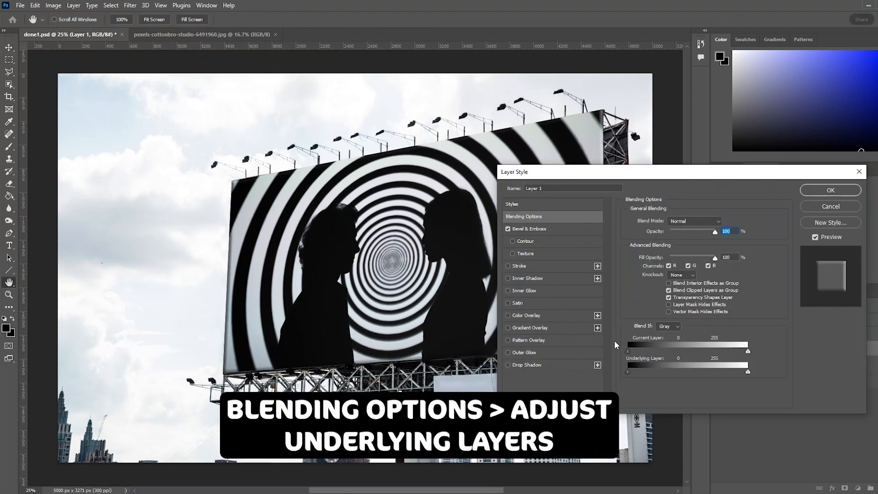
{"action": "mouse_move", "coordinate": [629, 373]}
{"action": "left_mouse_down"}
{"action": "mouse_move", "coordinate": [657, 373]}
{"action": "mouse_move", "coordinate": [632, 373]}
{"action": "left_mouse_up"}
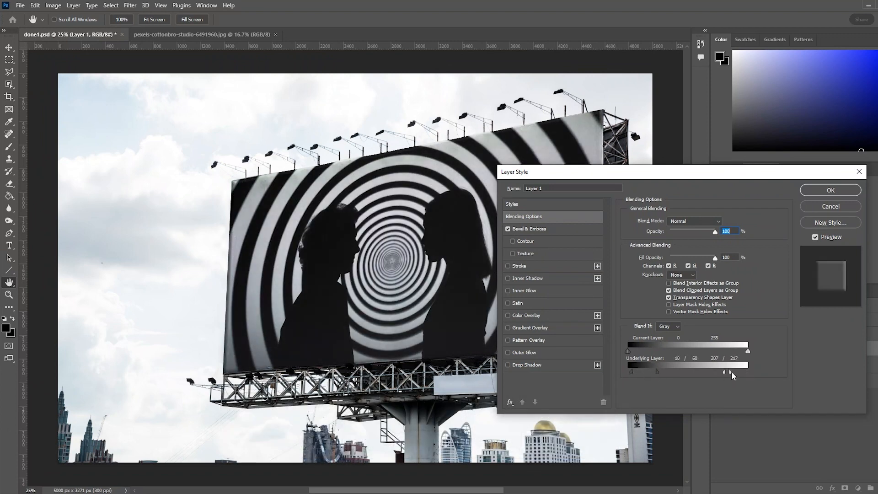
{"action": "left_click_drag", "start_coordinate": [663, 370], "coordinate": [634, 373]}
{"action": "mouse_move", "coordinate": [672, 176]}
{"action": "left_mouse_down"}
{"action": "mouse_move", "coordinate": [787, 229]}
{"action": "mouse_move", "coordinate": [874, 196]}
{"action": "mouse_move", "coordinate": [654, 190]}
{"action": "left_mouse_up"}
{"action": "left_click", "coordinate": [794, 211]}
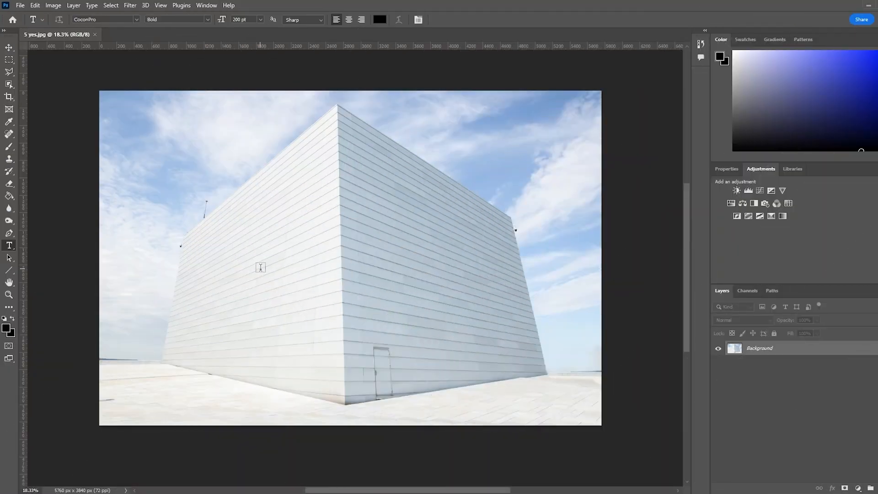
Step: Add the text VANISHING POINT on two lines over the building's left wall in CoconPro Bold, 200 pt
{"action": "left_click", "coordinate": [261, 267]}
{"action": "type", "text": "VANIS"}
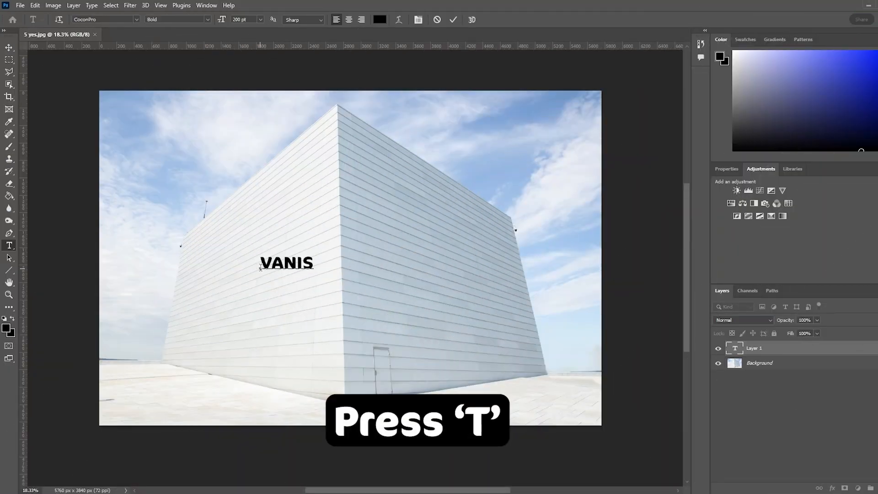
{"action": "type", "text": "HING"}
{"action": "key", "text": "Return"}
{"action": "type", "text": "POINT"}
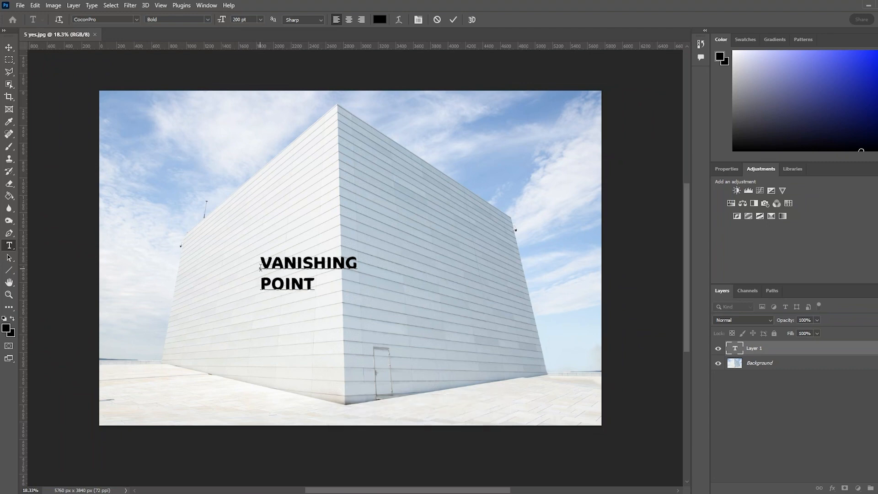
Step: Enlarge the word POINT to match the width of VANISHING and set the text's leading to 309 pt
{"action": "double_click", "coordinate": [312, 283]}
{"action": "key", "text": "ctrl+t"}
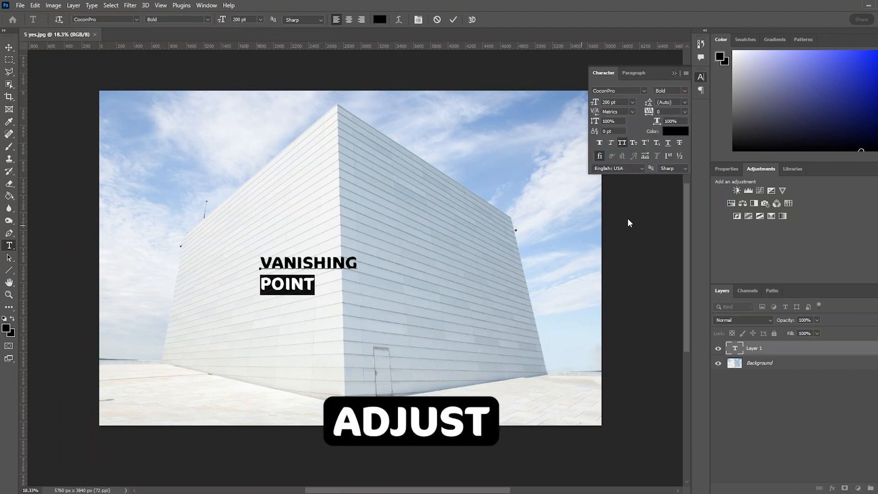
{"action": "left_click", "coordinate": [630, 103]}
{"action": "left_click_drag", "start_coordinate": [595, 102], "coordinate": [681, 103]}
{"action": "key", "text": "ctrl+a"}
{"action": "left_click", "coordinate": [684, 102]}
{"action": "left_click", "coordinate": [454, 19]}
Step: Scale the VANISHING POINT text to about 217% and place it over the building's left wall
{"action": "key", "text": "ctrl+t"}
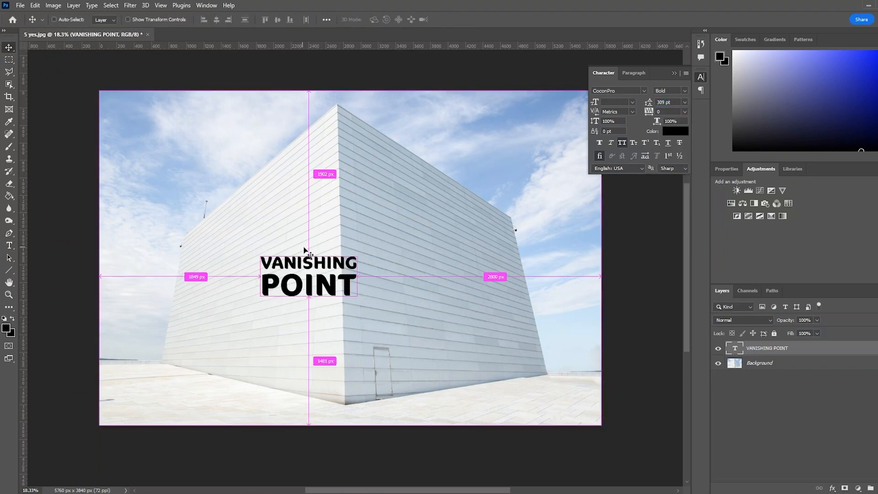
{"action": "left_click_drag", "start_coordinate": [357, 254], "coordinate": [337, 246]}
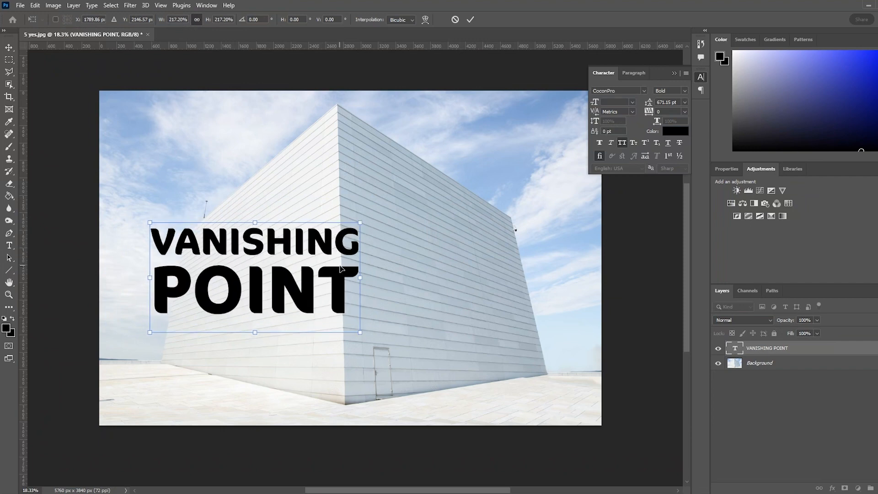
{"action": "left_click", "coordinate": [470, 19]}
Step: Add a second text layer reading ADOBE PHOTOSHOP on two lines over the building's right wall
{"action": "key", "text": "t"}
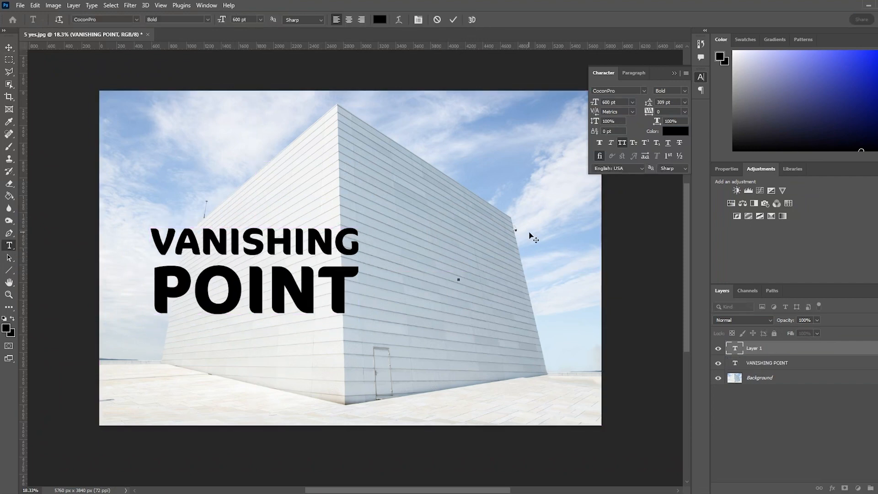
{"action": "left_click", "coordinate": [399, 249]}
{"action": "type", "text": "ADOBE"}
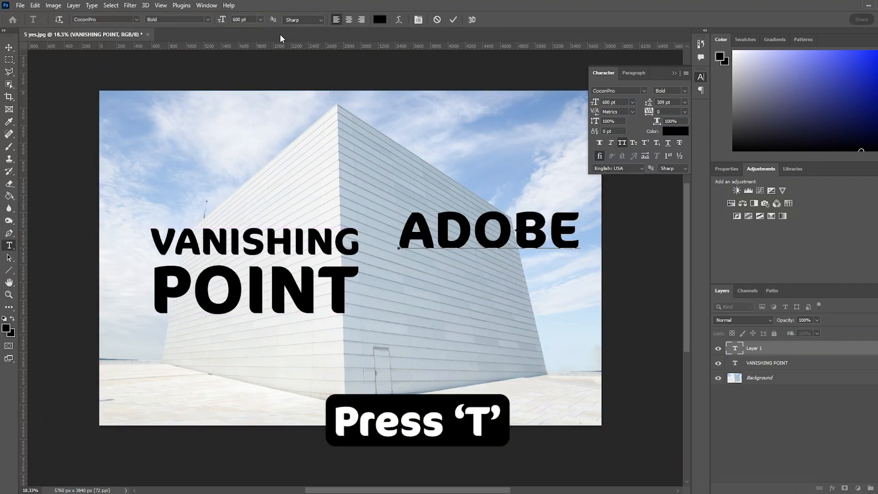
{"action": "key", "text": "Return"}
{"action": "type", "text": "PHOT"}
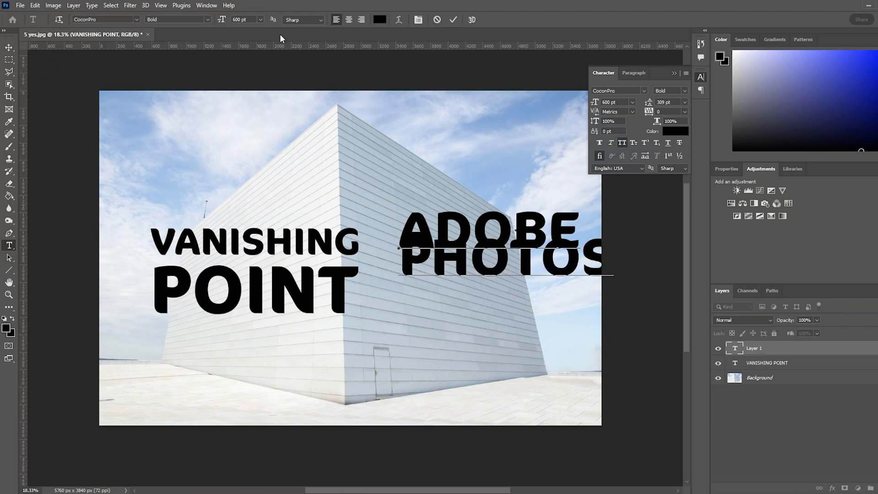
{"action": "type", "text": "OS"}
Step: Reduce the word PHOTOSHOP to 330 pt so its width matches ADOBE
{"action": "double_click", "coordinate": [512, 260]}
{"action": "left_click_drag", "start_coordinate": [229, 22], "coordinate": [102, 60]}
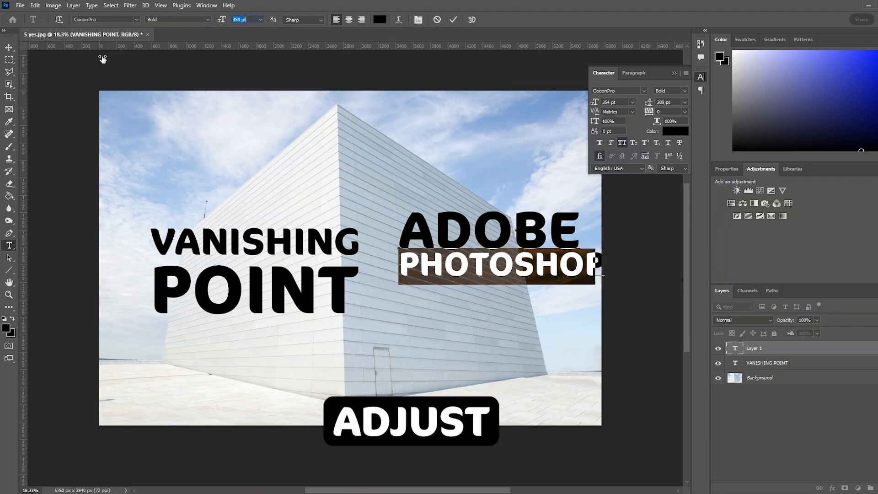
{"action": "left_click", "coordinate": [453, 19]}
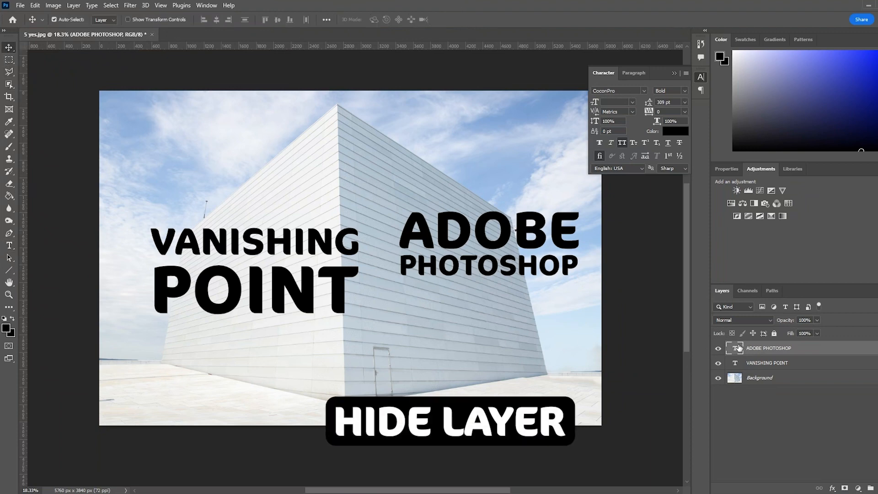
Step: Hide the ADOBE PHOTOSHOP layer, then load the VANISHING POINT text's pixels as a selection and copy them
{"action": "left_click", "coordinate": [718, 351]}
{"action": "left_click", "coordinate": [744, 364]}
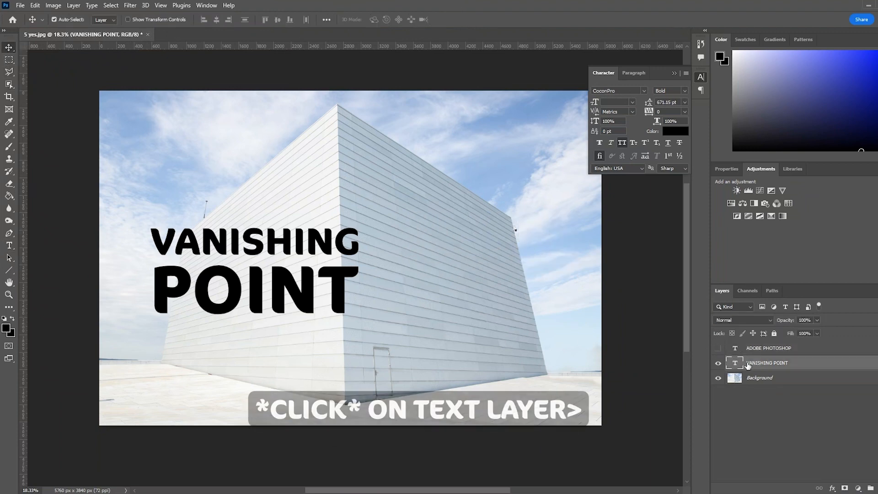
{"action": "left_click", "coordinate": [738, 369], "text": "ctrl"}
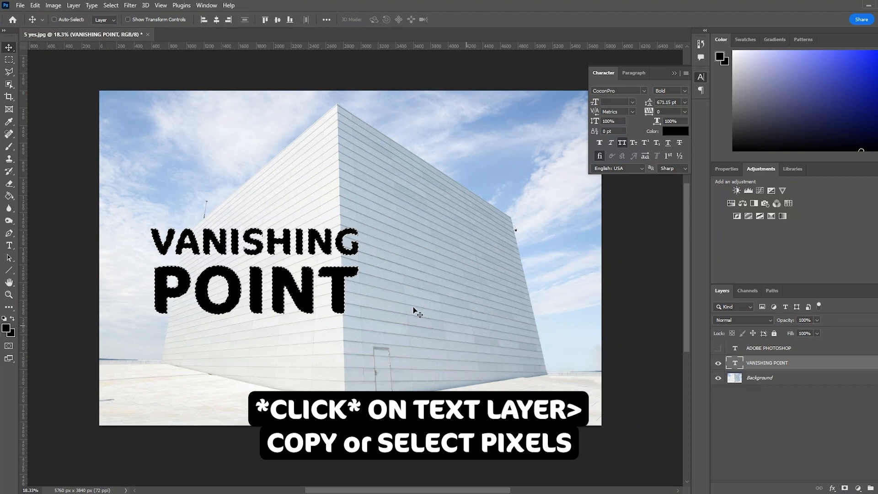
{"action": "left_click", "coordinate": [36, 7]}
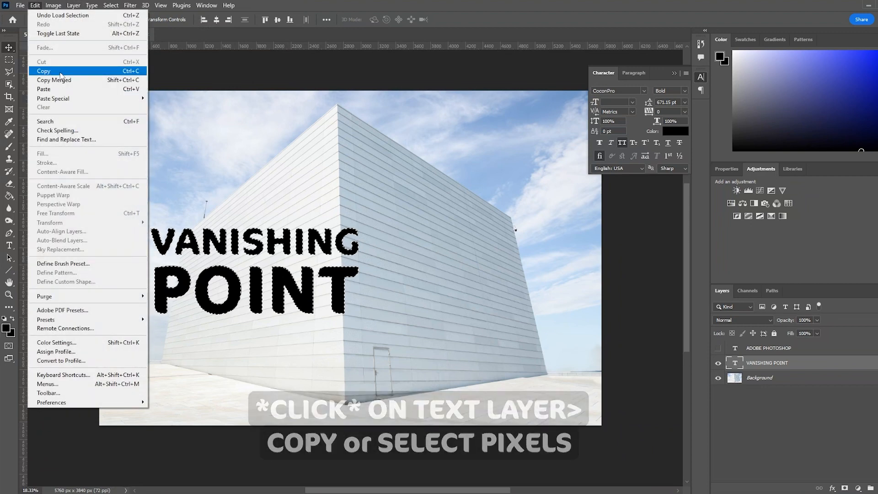
{"action": "left_click", "coordinate": [57, 71]}
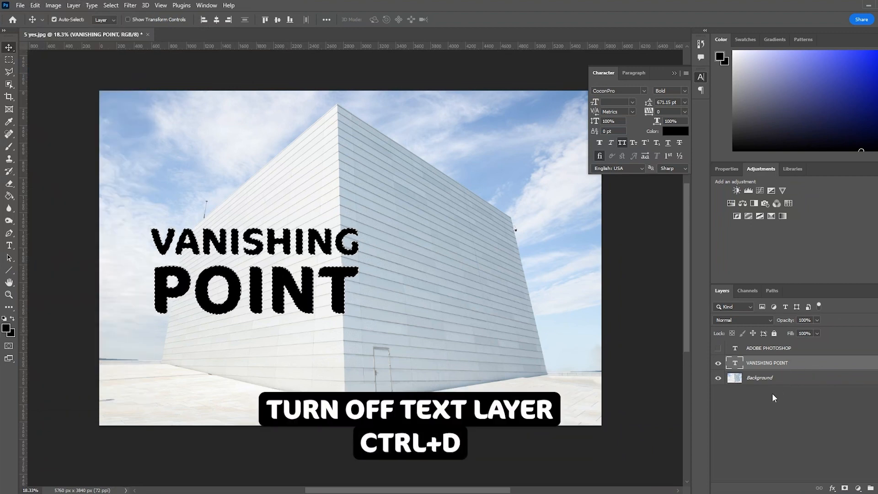
Step: Hide the VANISHING POINT text layer, clear the selection and create a new empty layer above it
{"action": "left_click", "coordinate": [718, 363]}
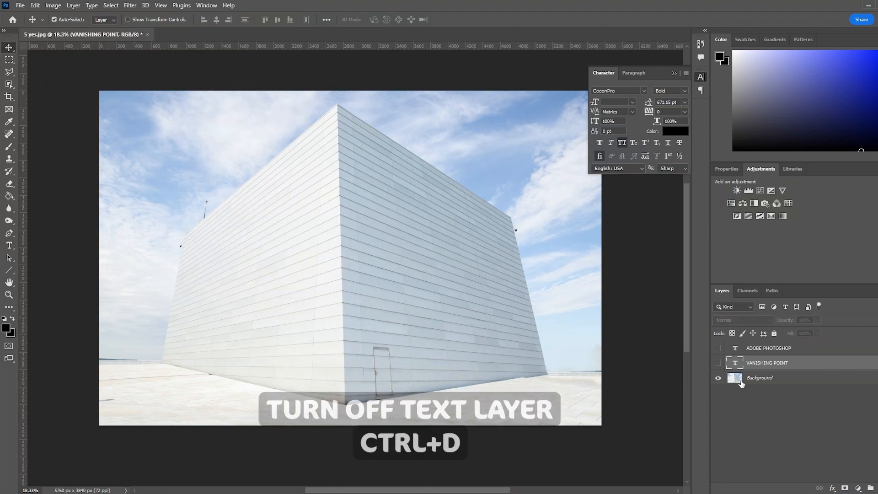
{"action": "left_click", "coordinate": [860, 486]}
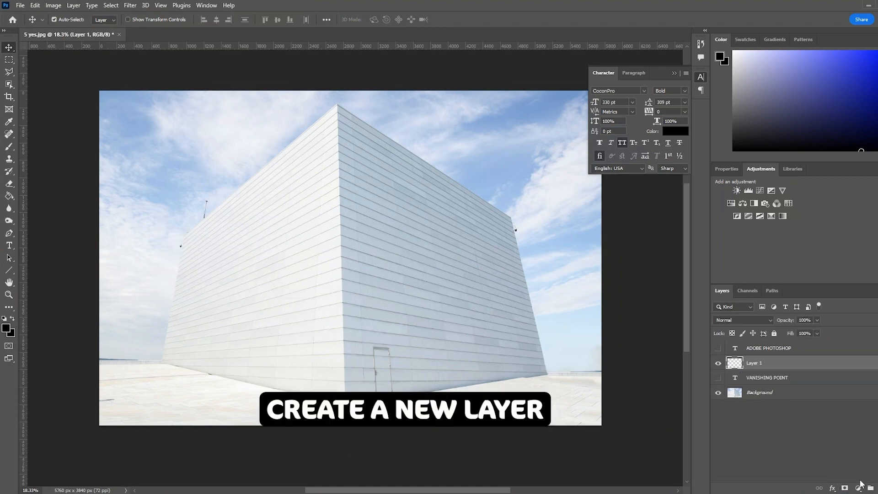
Step: Draw a Vanishing Point plane over the four corners of the building's left wall
{"action": "left_click", "coordinate": [137, 6]}
{"action": "left_click", "coordinate": [153, 105]}
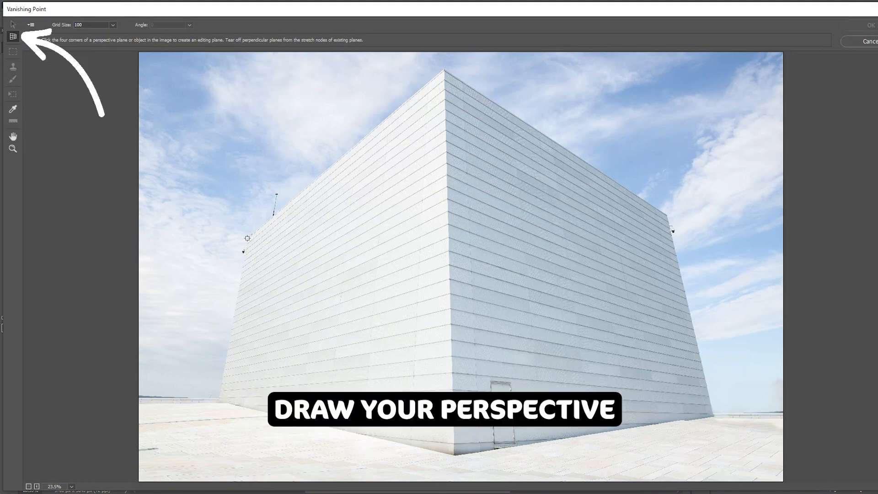
{"action": "left_click", "coordinate": [220, 401]}
{"action": "mouse_move", "coordinate": [454, 456]}
{"action": "left_mouse_down"}
{"action": "mouse_move", "coordinate": [344, 273]}
{"action": "mouse_move", "coordinate": [362, 455]}
{"action": "mouse_move", "coordinate": [455, 456]}
{"action": "left_mouse_up"}
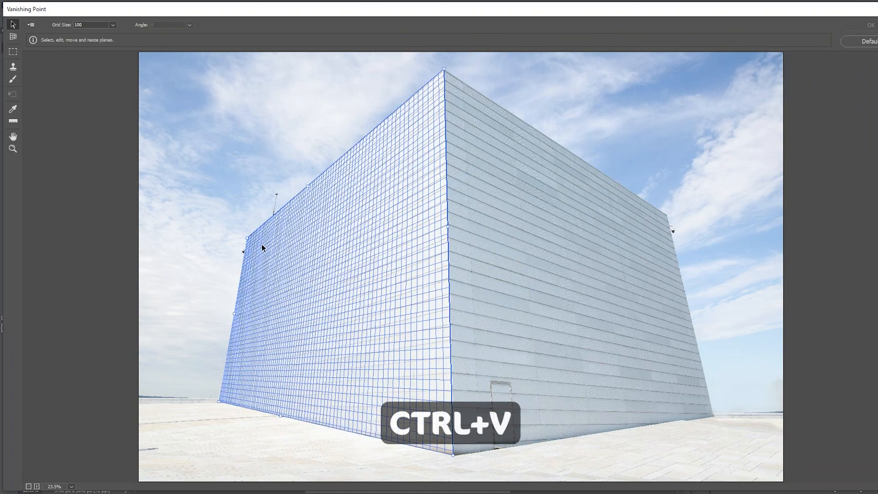
Step: Paste the copied VANISHING POINT text onto the left wall's plane and scale it to fit within the wall
{"action": "key", "text": "ctrl+v"}
{"action": "left_click_drag", "start_coordinate": [273, 144], "coordinate": [371, 262]}
{"action": "key", "text": "ctrl+t"}
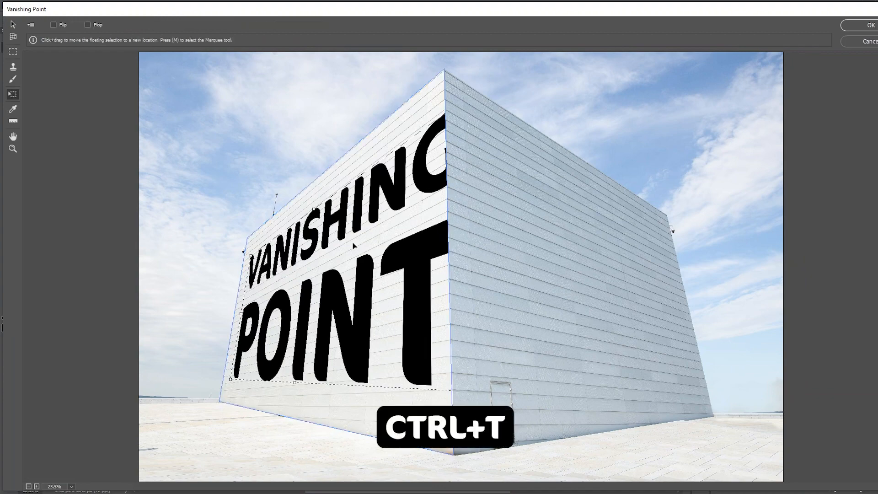
{"action": "left_click_drag", "start_coordinate": [279, 296], "coordinate": [298, 317]}
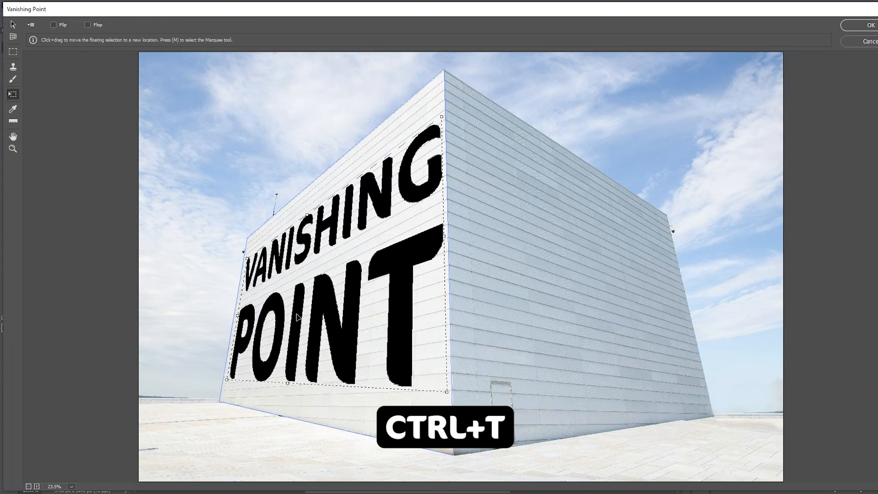
{"action": "left_click_drag", "start_coordinate": [322, 231], "coordinate": [322, 236]}
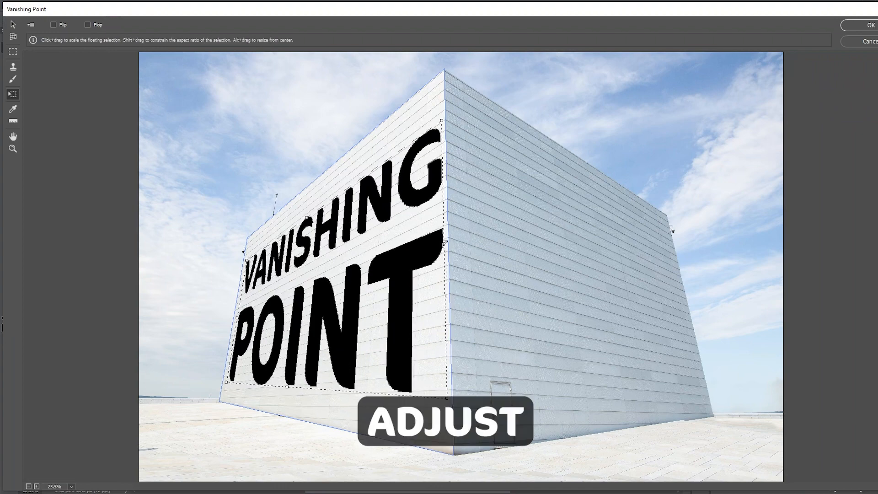
Step: Narrow the text slightly, fine-tune its size and position on the left wall, and apply the Vanishing Point filter
{"action": "left_click_drag", "start_coordinate": [444, 241], "coordinate": [437, 244]}
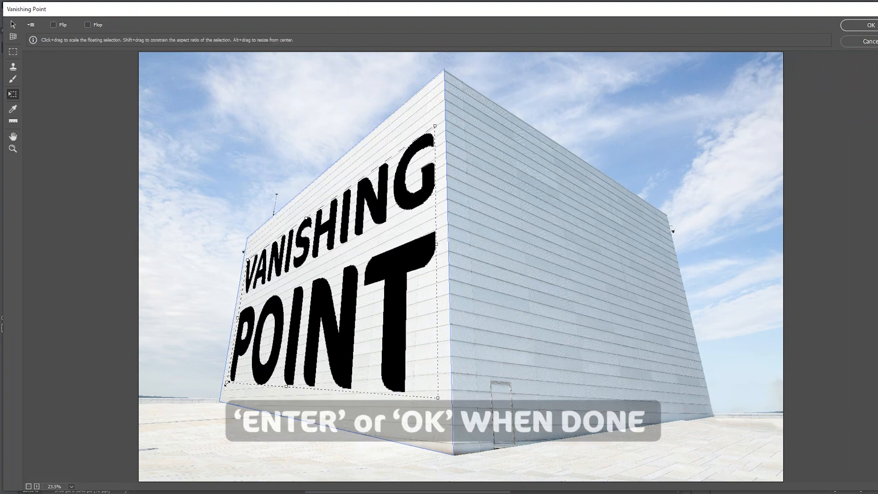
{"action": "left_click_drag", "start_coordinate": [227, 382], "coordinate": [227, 384]}
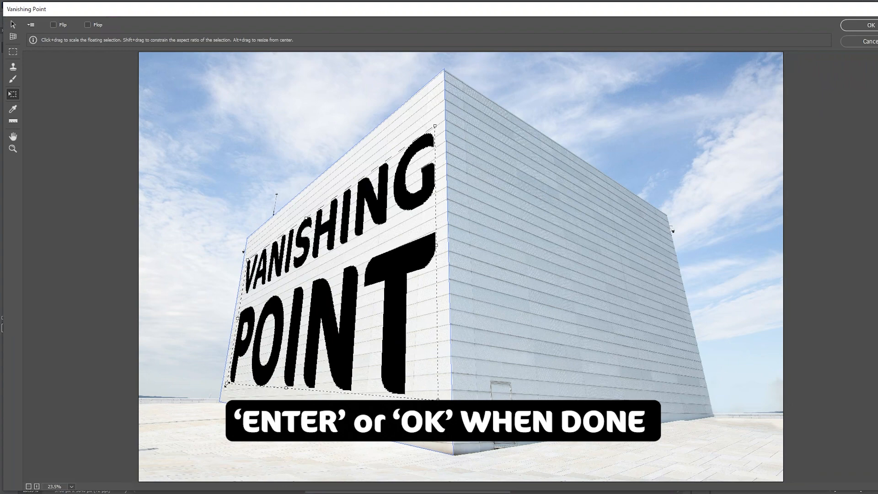
{"action": "left_click_drag", "start_coordinate": [385, 339], "coordinate": [386, 341]}
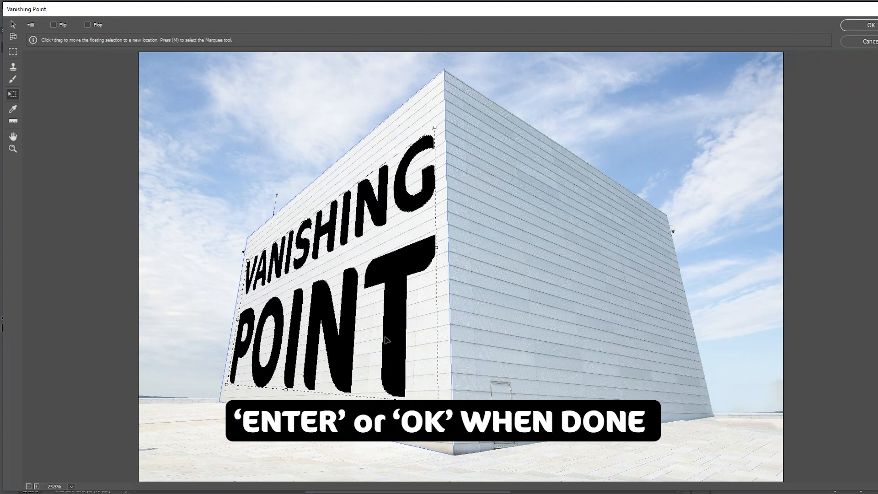
{"action": "left_click", "coordinate": [860, 26]}
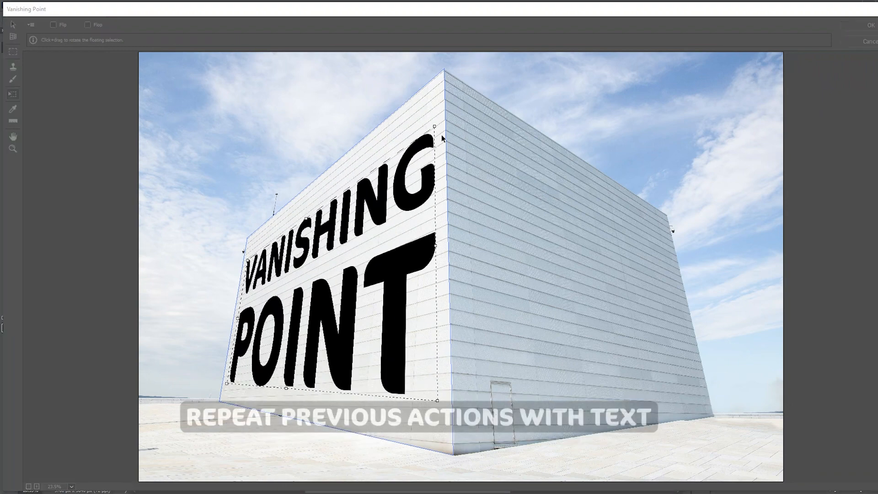
Step: Copy the ADOBE PHOTOSHOP text layer's pixels, clear the selection, hide that layer and add a new empty layer above it
{"action": "left_click", "coordinate": [718, 350]}
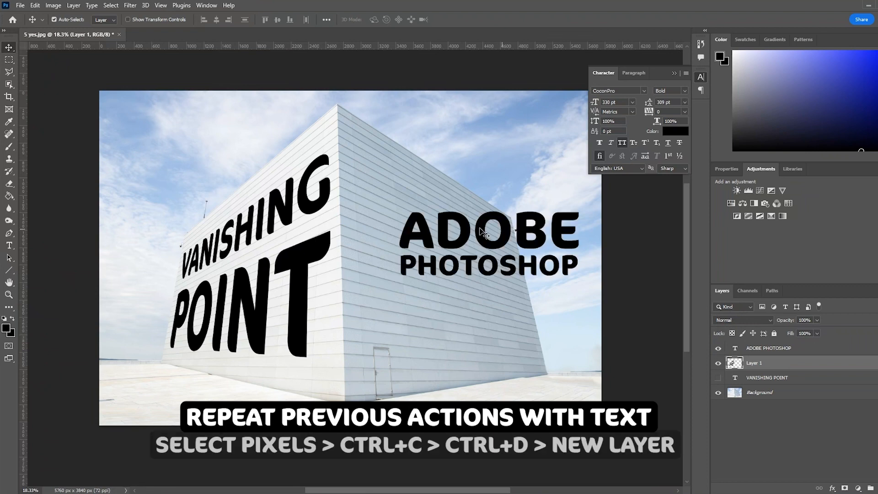
{"action": "left_click", "coordinate": [736, 350]}
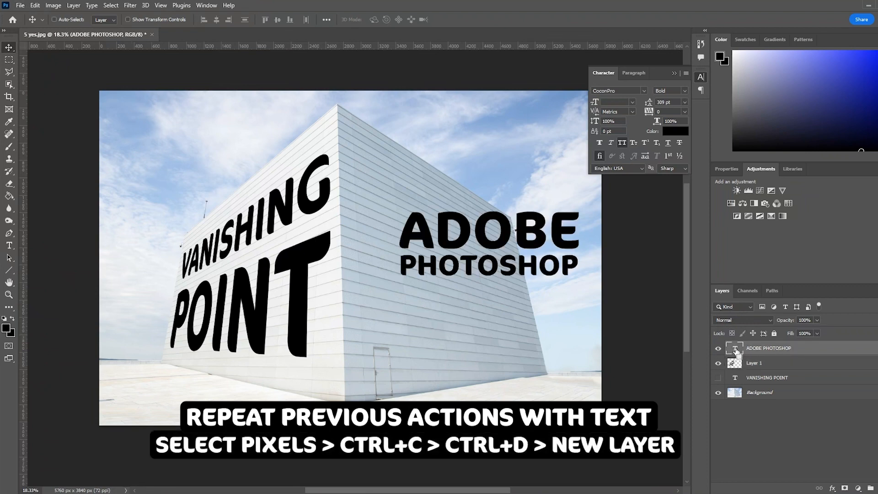
{"action": "key", "text": "ctrl+d"}
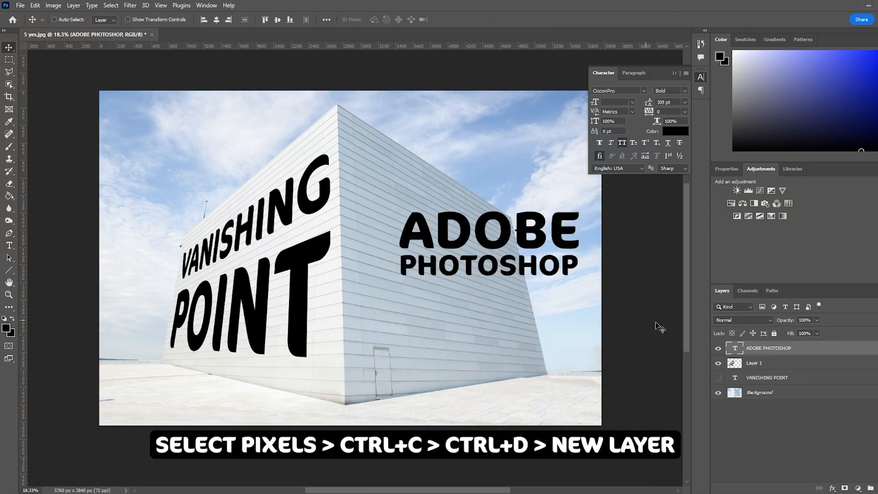
{"action": "left_click", "coordinate": [718, 349]}
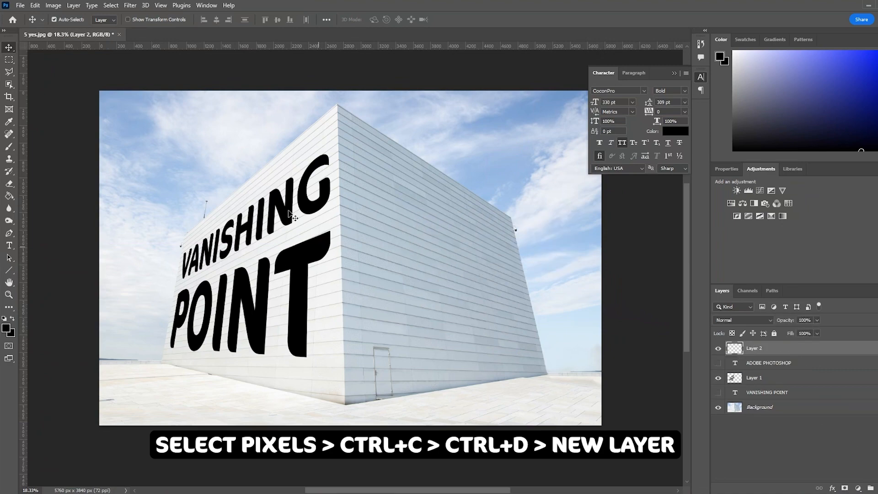
Step: Reopen the Vanishing Point filter and extend a connected plane from the left wall's shared edge to the right wall's outer corners
{"action": "left_click", "coordinate": [130, 6]}
{"action": "left_click", "coordinate": [151, 106]}
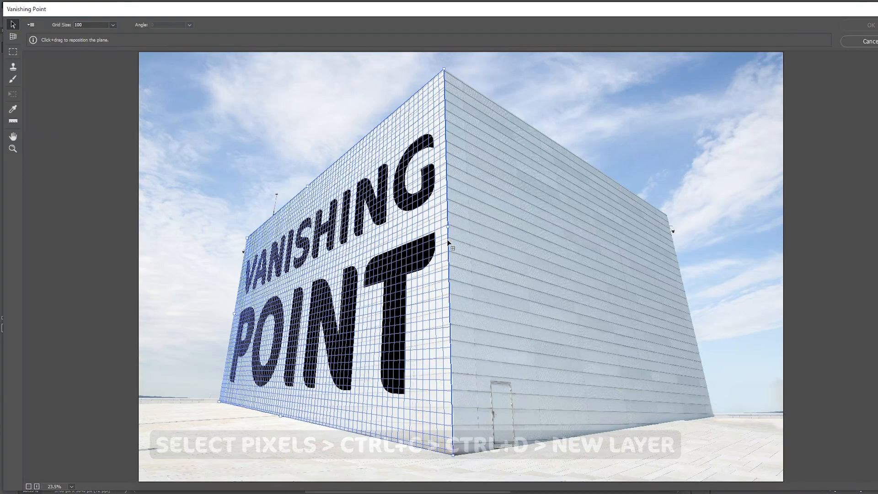
{"action": "left_click_drag", "start_coordinate": [448, 226], "coordinate": [666, 216]}
{"action": "left_click_drag", "start_coordinate": [703, 367], "coordinate": [713, 416]}
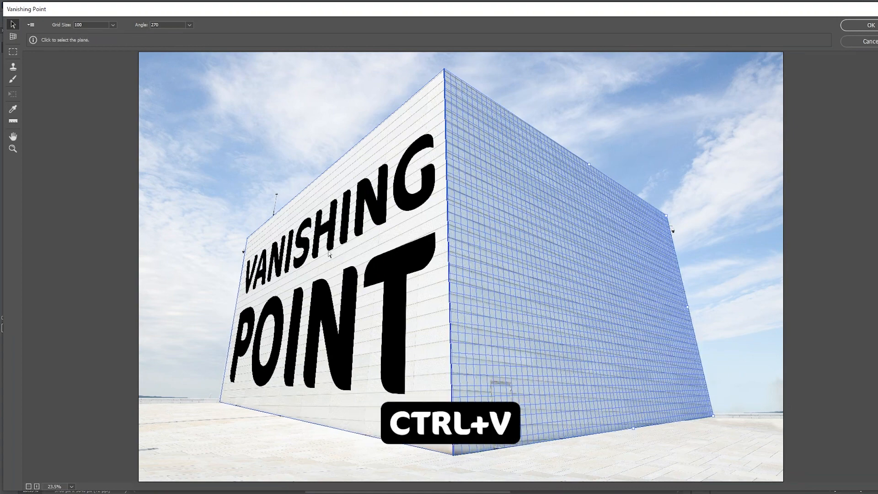
Step: Paste the copied ADOBE PHOTOSHOP text onto the right wall's plane and scale it to fill most of the wall
{"action": "left_click", "coordinate": [244, 197]}
{"action": "key", "text": "ctrl+v"}
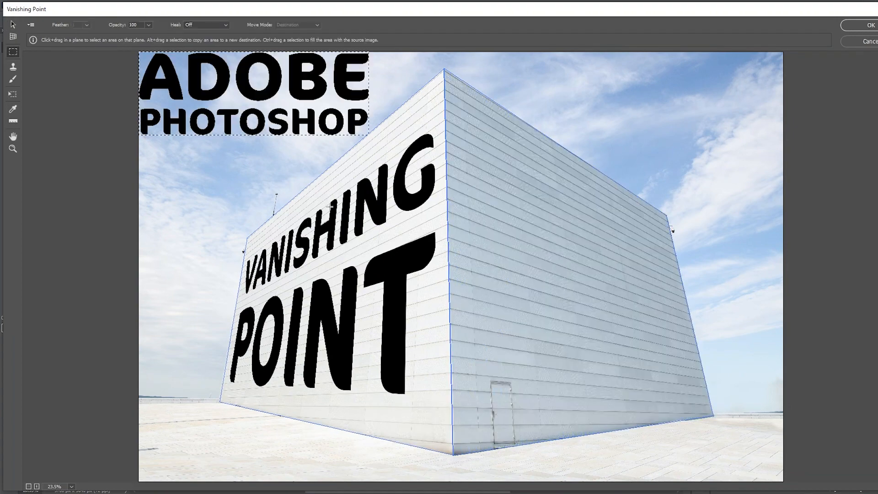
{"action": "left_click_drag", "start_coordinate": [279, 121], "coordinate": [640, 362]}
{"action": "key", "text": "ctrl+t"}
{"action": "left_click_drag", "start_coordinate": [583, 228], "coordinate": [599, 201]}
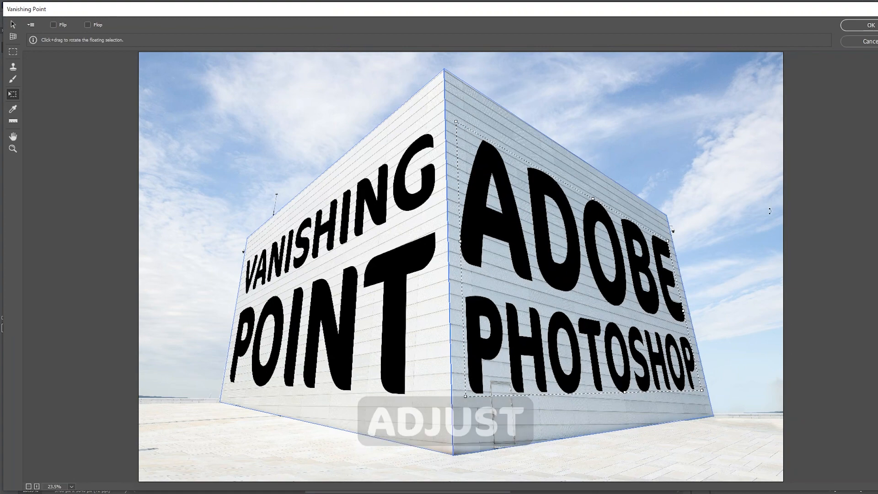
Step: Fine-tune the size and position of the ADOBE PHOTOSHOP text on the right wall and apply the Vanishing Point filter
{"action": "left_click_drag", "start_coordinate": [593, 198], "coordinate": [593, 195]}
{"action": "left_click_drag", "start_coordinate": [593, 349], "coordinate": [592, 351]}
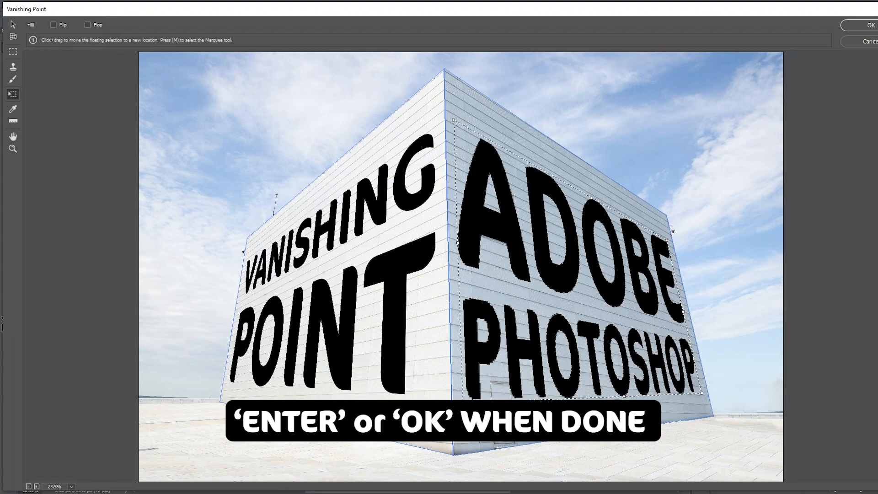
{"action": "left_click_drag", "start_coordinate": [703, 393], "coordinate": [703, 392]}
{"action": "left_click", "coordinate": [871, 26]}
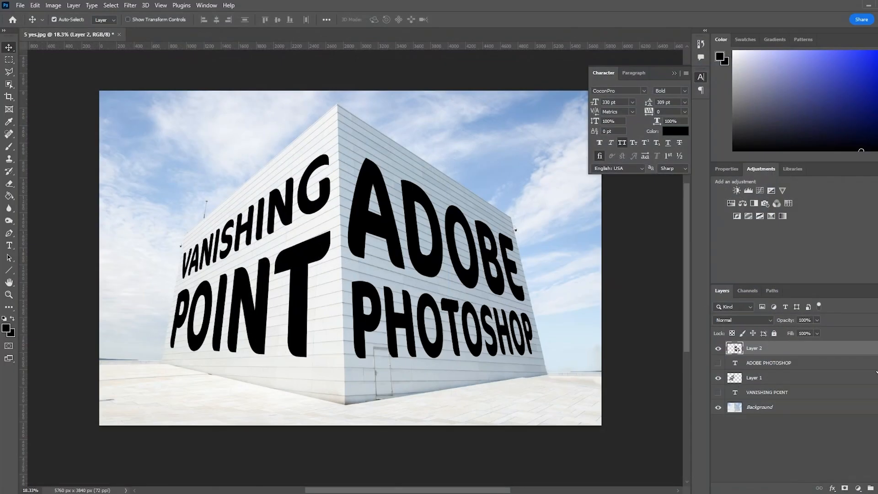
Step: Blend the VANISHING POINT perspective text layer into the wall with Blend If, setting Underlying Layer to 57/129 and 234/255
{"action": "double_click", "coordinate": [779, 381]}
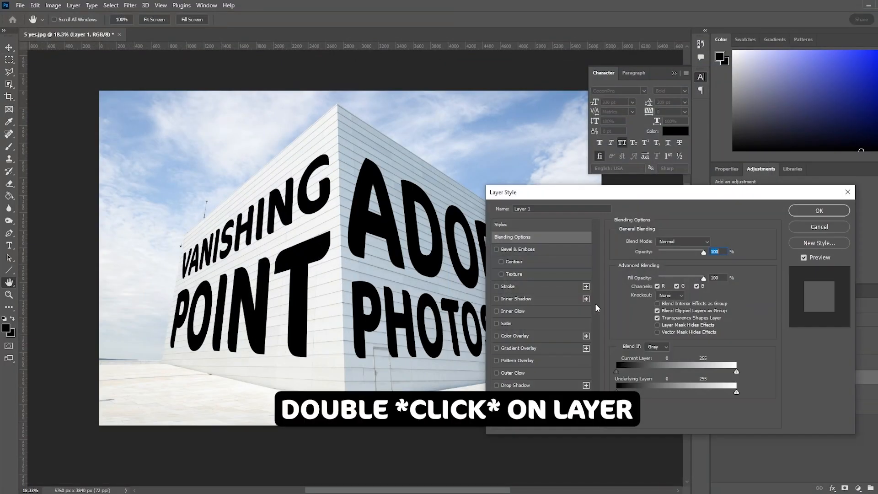
{"action": "left_click_drag", "start_coordinate": [617, 392], "coordinate": [632, 392]}
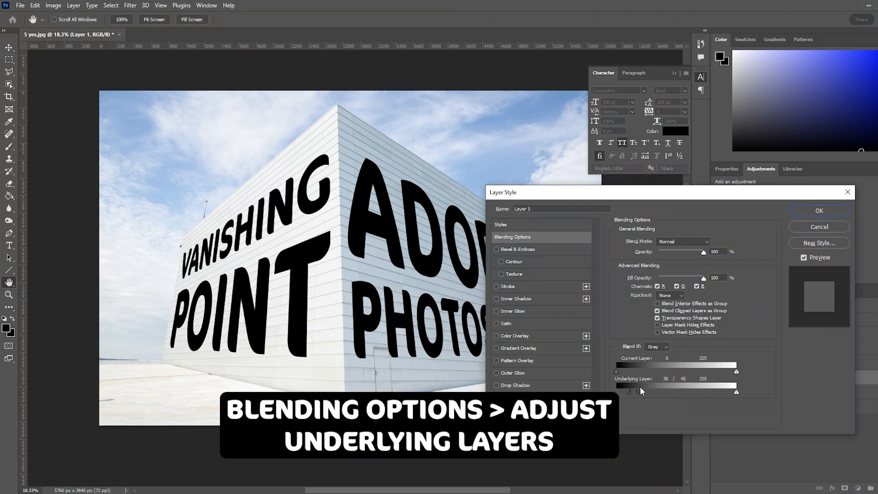
{"action": "left_click_drag", "start_coordinate": [737, 392], "coordinate": [733, 392]}
{"action": "left_click_drag", "start_coordinate": [630, 392], "coordinate": [644, 392]}
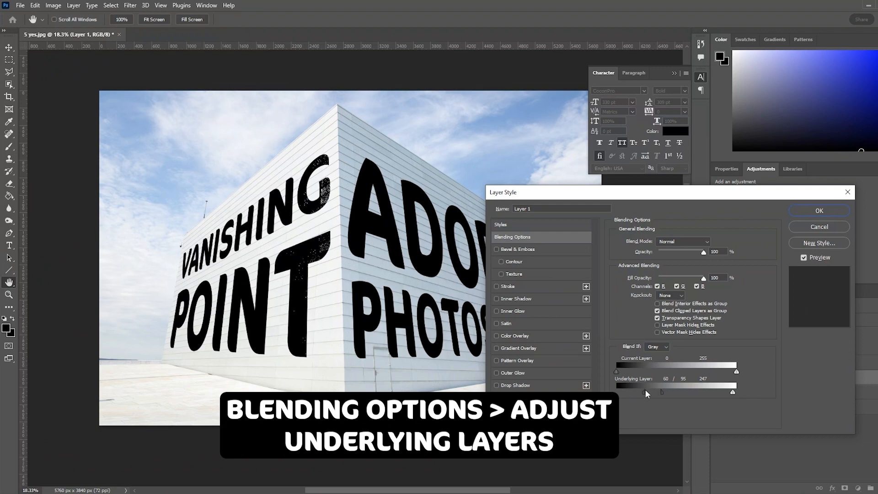
{"action": "mouse_move", "coordinate": [733, 393]}
{"action": "left_mouse_down"}
{"action": "mouse_move", "coordinate": [743, 391]}
{"action": "mouse_move", "coordinate": [727, 391]}
{"action": "left_mouse_up"}
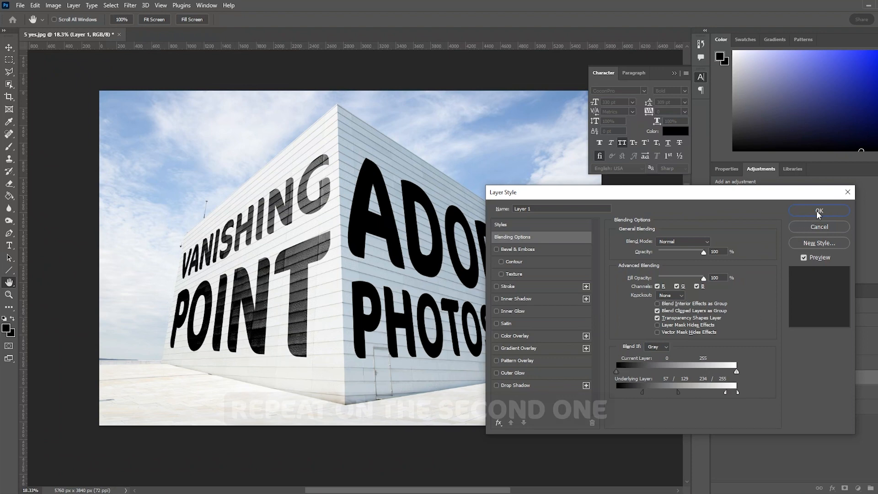
{"action": "left_click", "coordinate": [818, 214]}
Step: Blend the ADOBE PHOTOSHOP perspective text layer into the wall, setting Underlying Layer shadows to 0/67 and lowering its split highlight sliders
{"action": "double_click", "coordinate": [796, 348]}
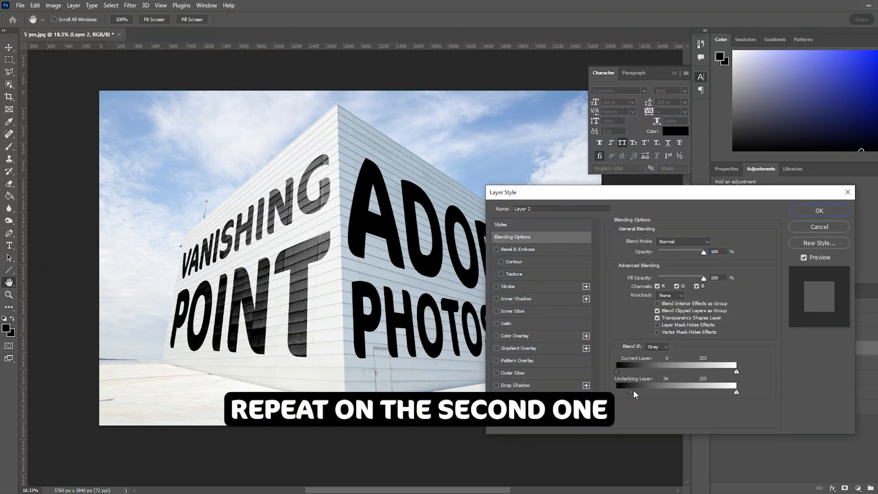
{"action": "left_click_drag", "start_coordinate": [716, 393], "coordinate": [733, 392]}
{"action": "left_click_drag", "start_coordinate": [715, 392], "coordinate": [702, 391]}
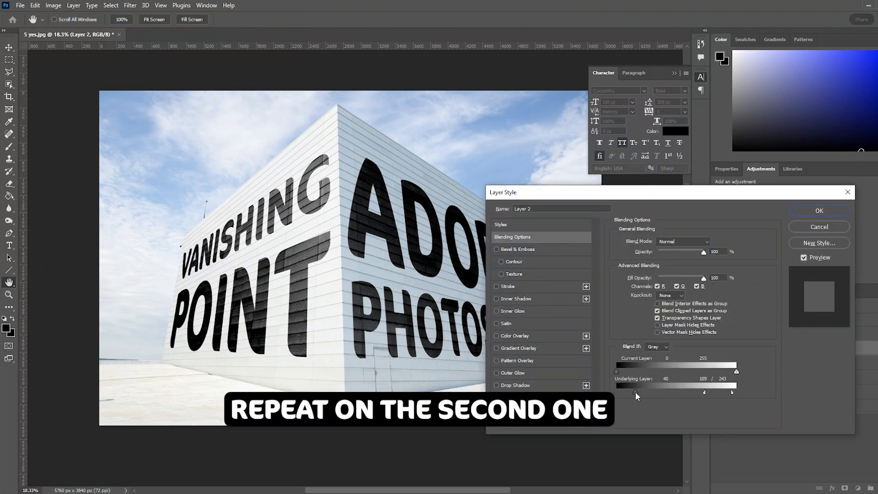
{"action": "left_click_drag", "start_coordinate": [636, 391], "coordinate": [648, 392]}
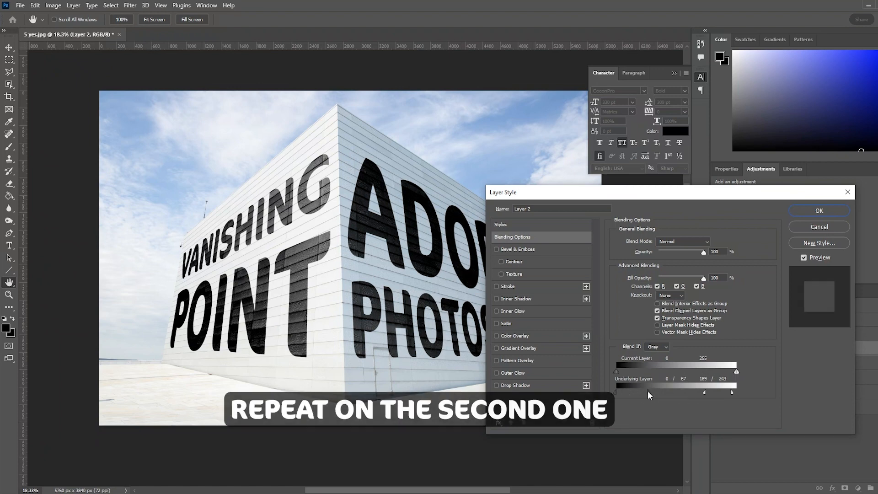
{"action": "left_click_drag", "start_coordinate": [688, 189], "coordinate": [740, 184]}
{"action": "left_click_drag", "start_coordinate": [783, 385], "coordinate": [755, 386]}
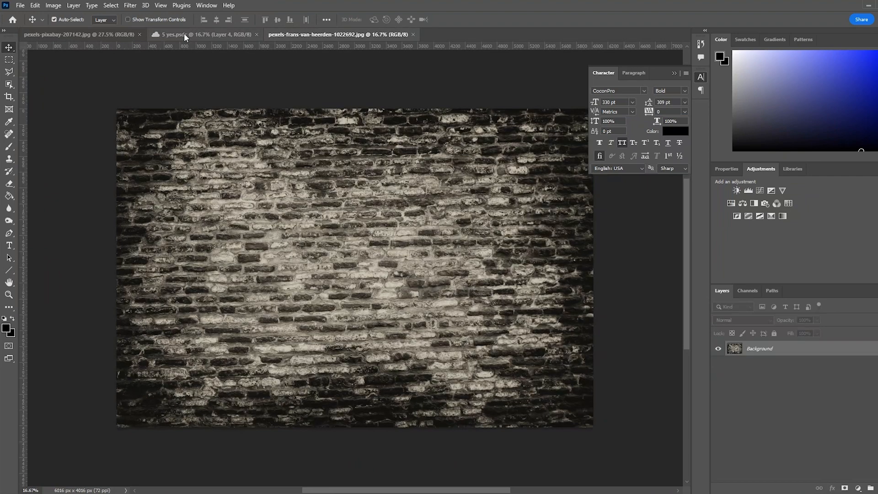
Step: Select the whole red brick image in pexels-pixabay-207142.jpg and copy it
{"action": "left_click", "coordinate": [198, 34]}
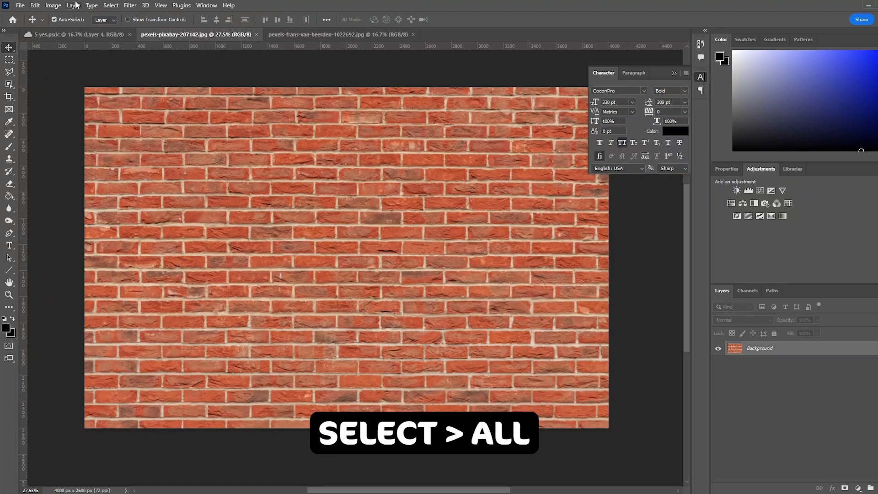
{"action": "left_click", "coordinate": [117, 6]}
{"action": "left_click", "coordinate": [116, 15]}
{"action": "left_click", "coordinate": [35, 5]}
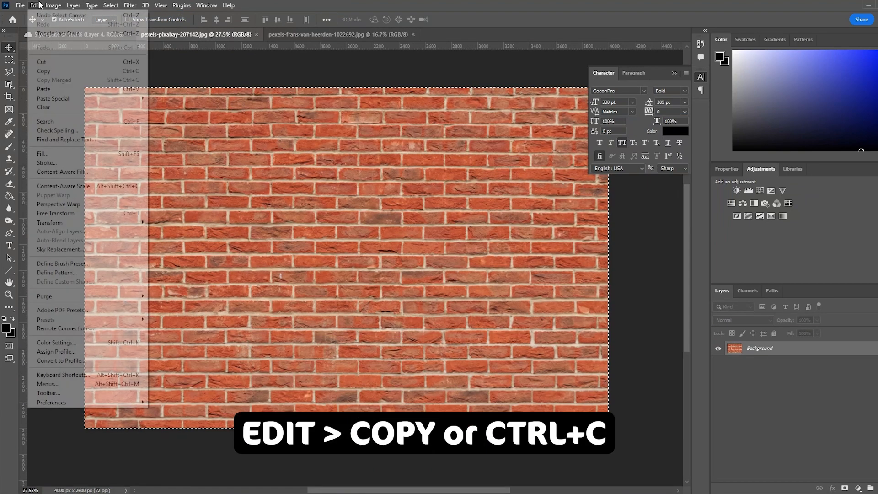
{"action": "left_click", "coordinate": [43, 70]}
Step: Return to 5 yes.psdc, add a new empty layer and open the Vanishing Point filter
{"action": "left_click", "coordinate": [71, 32]}
{"action": "key", "text": "ctrl+shift+alt+n"}
{"action": "left_click", "coordinate": [130, 6]}
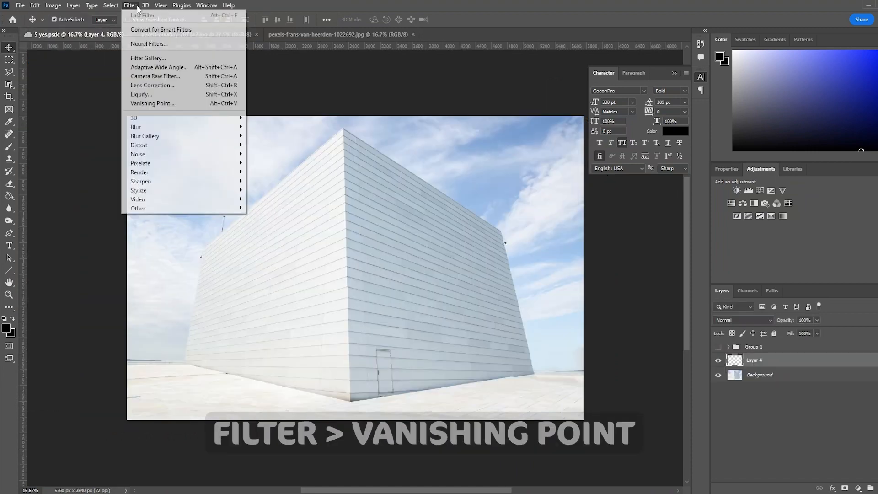
{"action": "left_click", "coordinate": [151, 103]}
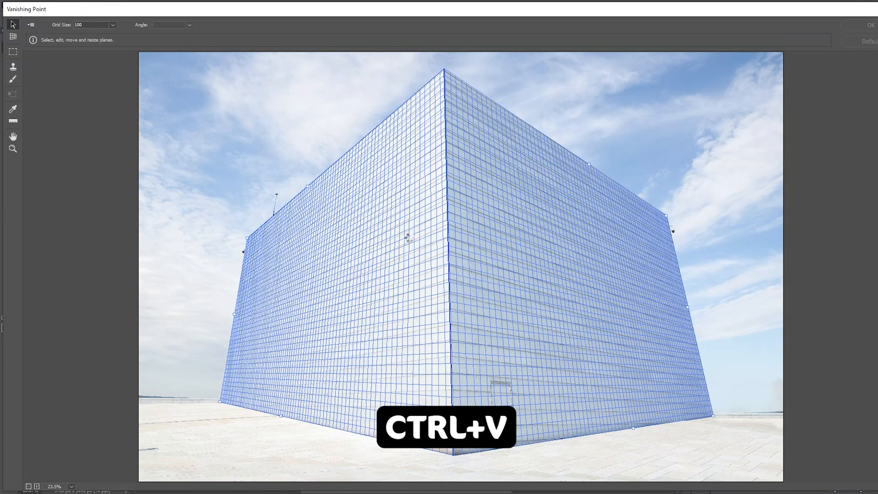
Step: Paste the brick texture, scale it down, stretch it over the whole right wall and apply the filter
{"action": "key", "text": "ctrl+v"}
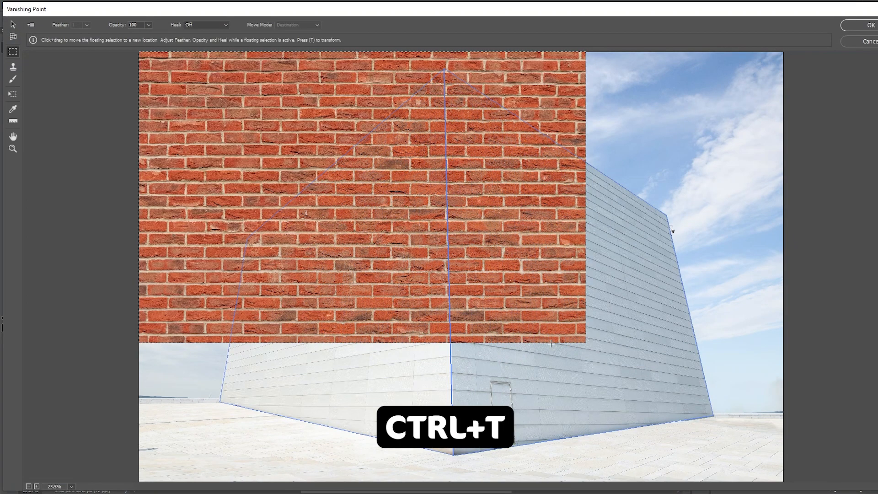
{"action": "left_click_drag", "start_coordinate": [586, 344], "coordinate": [357, 192]}
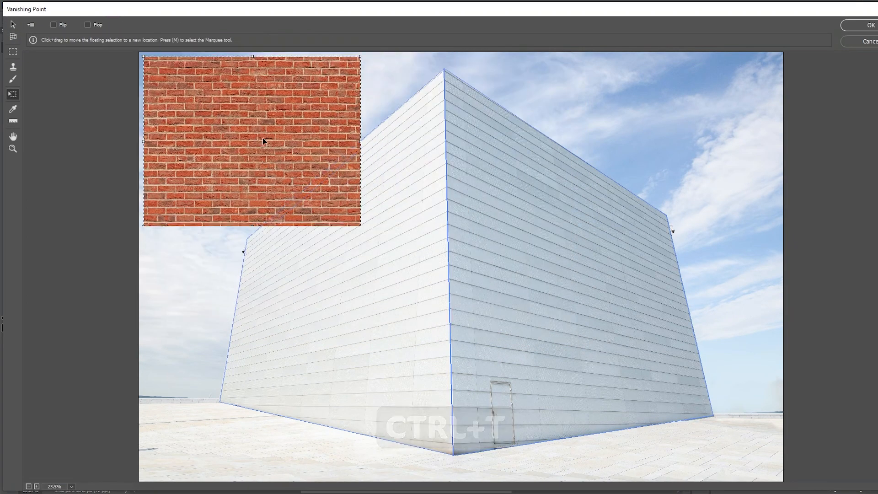
{"action": "left_click_drag", "start_coordinate": [265, 139], "coordinate": [628, 269]}
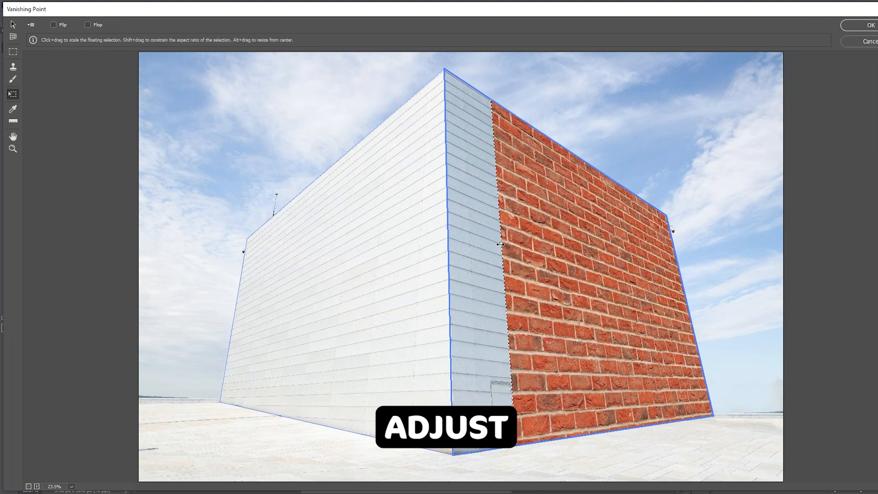
{"action": "left_click_drag", "start_coordinate": [500, 245], "coordinate": [447, 246]}
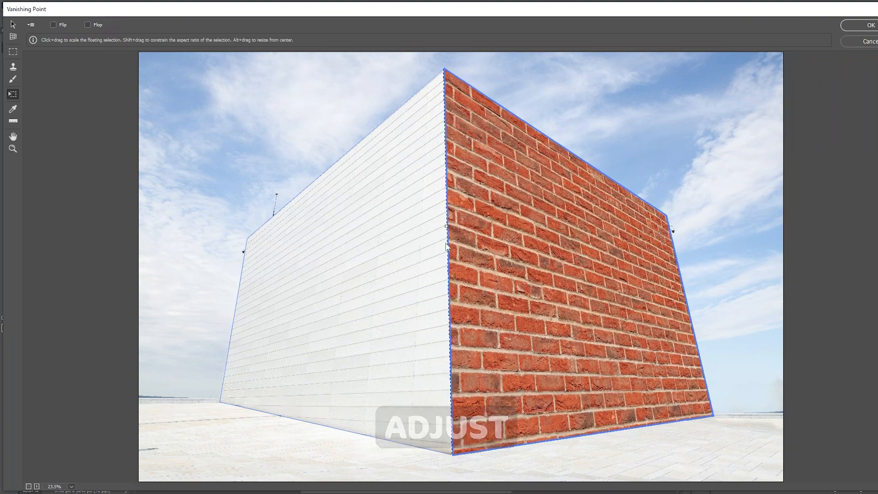
{"action": "left_click", "coordinate": [865, 25]}
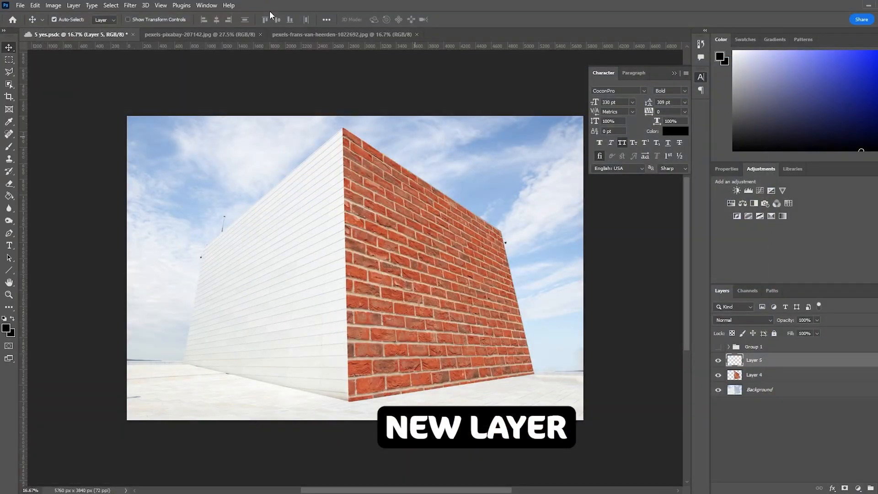
Step: On a new empty layer, reopen Vanishing Point, paste the brick texture and fit a scaled-down copy onto the left wall
{"action": "left_click", "coordinate": [130, 5]}
{"action": "left_click", "coordinate": [151, 98]}
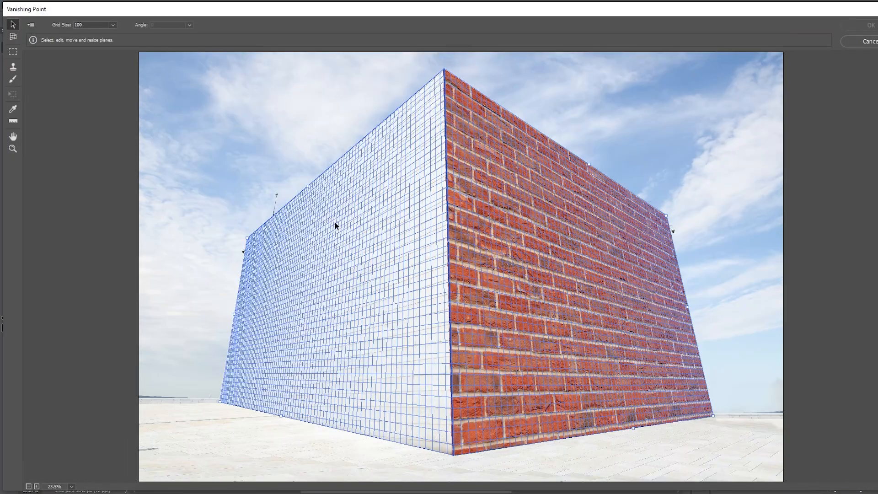
{"action": "key", "text": "ctrl+v"}
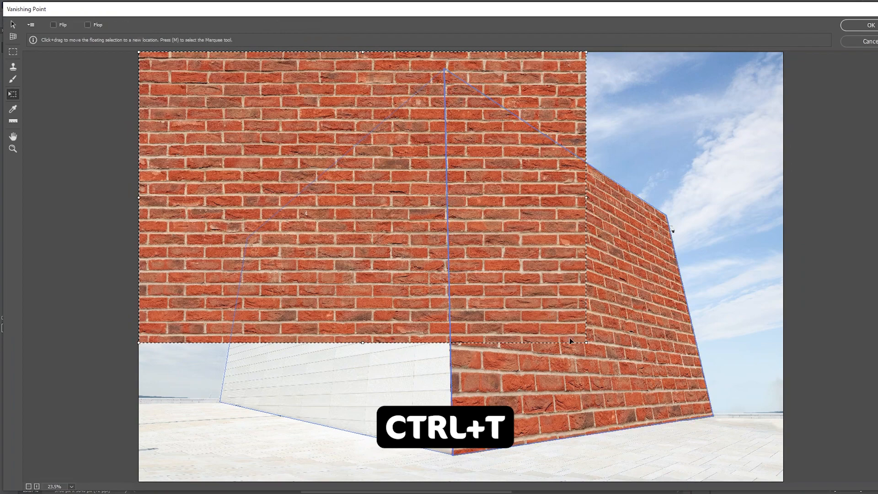
{"action": "left_click_drag", "start_coordinate": [576, 335], "coordinate": [449, 270]}
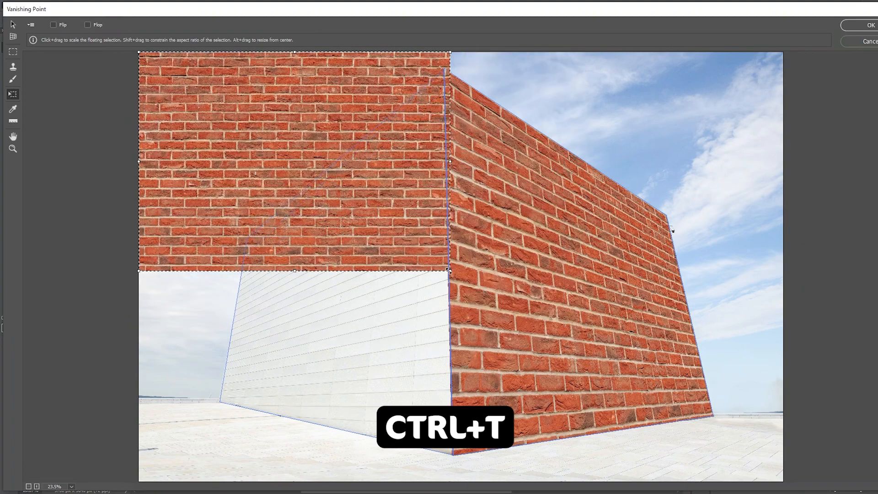
{"action": "left_click_drag", "start_coordinate": [260, 144], "coordinate": [276, 230]}
{"action": "left_click_drag", "start_coordinate": [274, 414], "coordinate": [277, 392]}
{"action": "left_click_drag", "start_coordinate": [296, 294], "coordinate": [301, 314]}
{"action": "left_click_drag", "start_coordinate": [337, 277], "coordinate": [386, 256]}
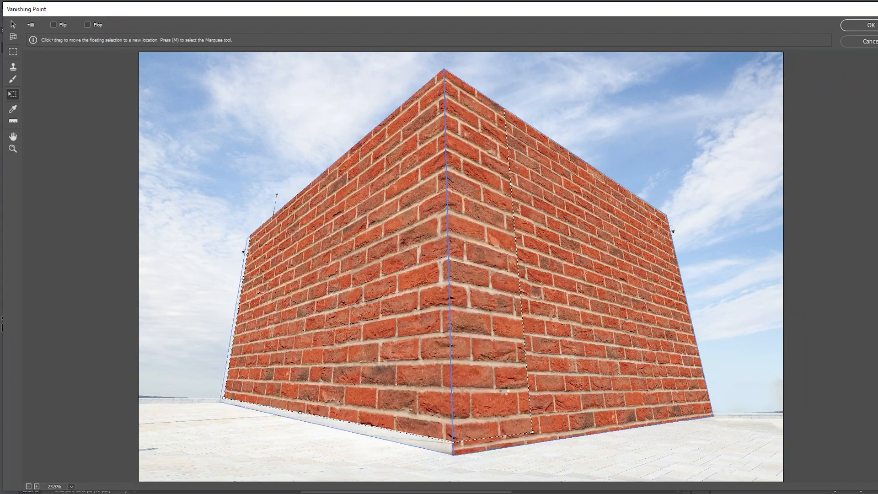
Step: Resize and reposition the left wall's brick texture to cover it from the building's corner to its base, and apply the filter
{"action": "left_click_drag", "start_coordinate": [532, 431], "coordinate": [451, 388]}
{"action": "left_click_drag", "start_coordinate": [416, 308], "coordinate": [290, 359]}
{"action": "left_click_drag", "start_coordinate": [281, 409], "coordinate": [281, 397]}
{"action": "mouse_move", "coordinate": [297, 359]}
{"action": "left_mouse_down"}
{"action": "mouse_move", "coordinate": [298, 380]}
{"action": "mouse_move", "coordinate": [299, 373]}
{"action": "left_mouse_up"}
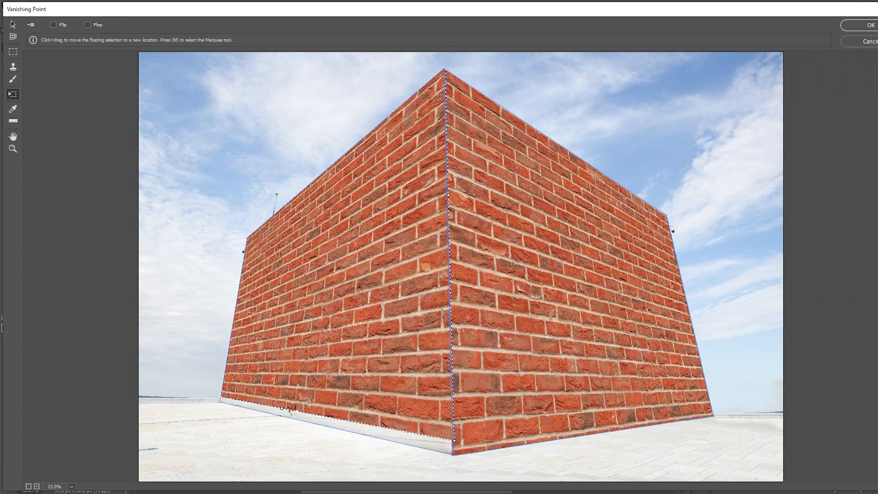
{"action": "left_click_drag", "start_coordinate": [281, 409], "coordinate": [283, 420]}
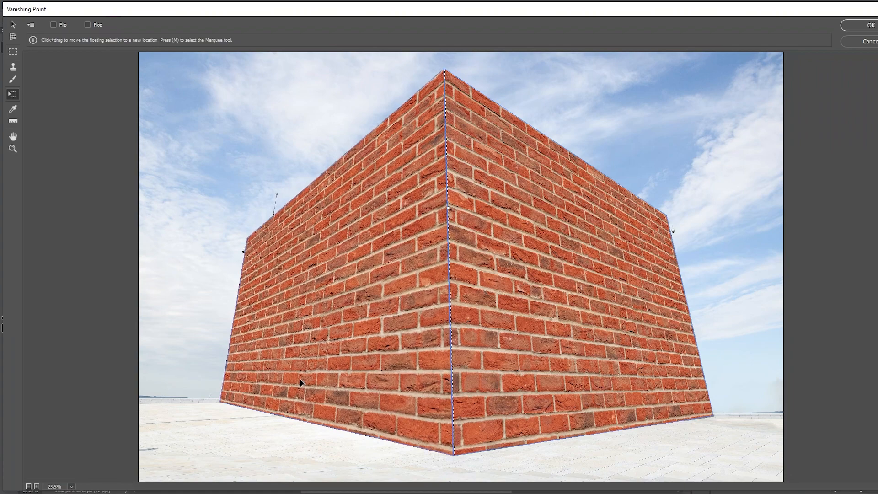
{"action": "key", "text": "Return"}
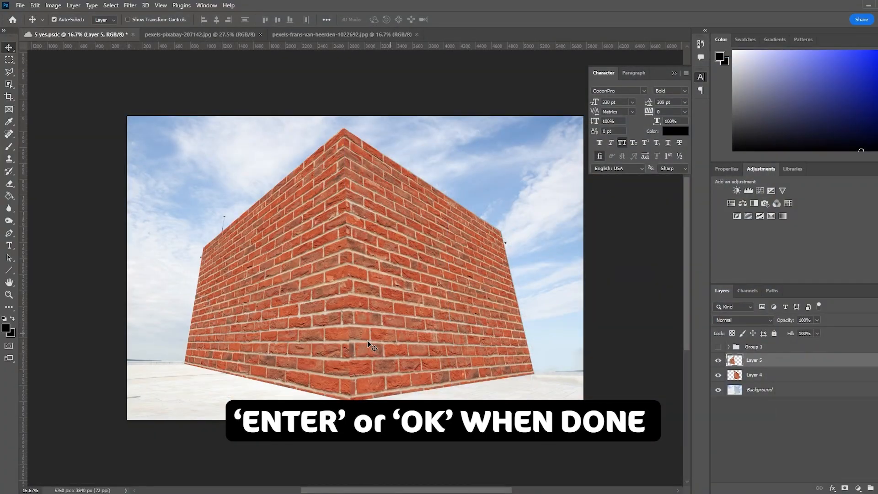
Step: Try blending the right wall's brick texture with Blend If, setting the Underlying Layer to 40/87 and 211/224
{"action": "double_click", "coordinate": [780, 375]}
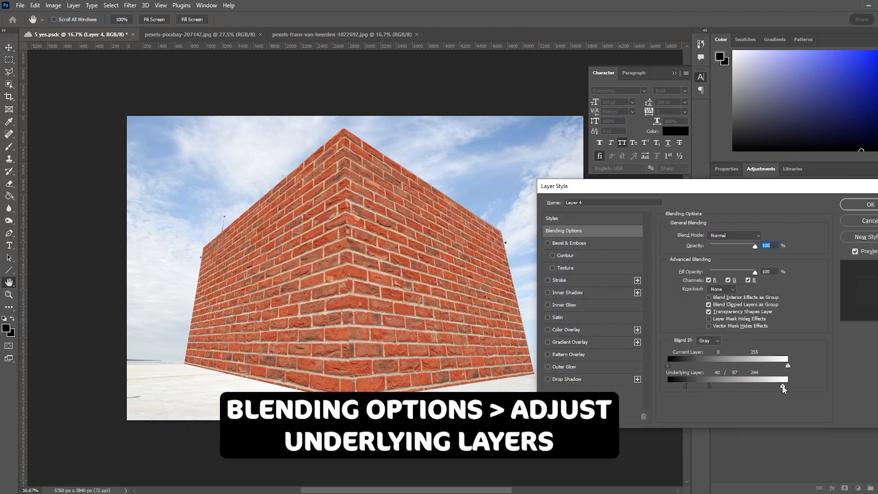
{"action": "mouse_move", "coordinate": [785, 388]}
{"action": "left_mouse_down"}
{"action": "mouse_move", "coordinate": [747, 388]}
{"action": "mouse_move", "coordinate": [768, 388]}
{"action": "left_mouse_up"}
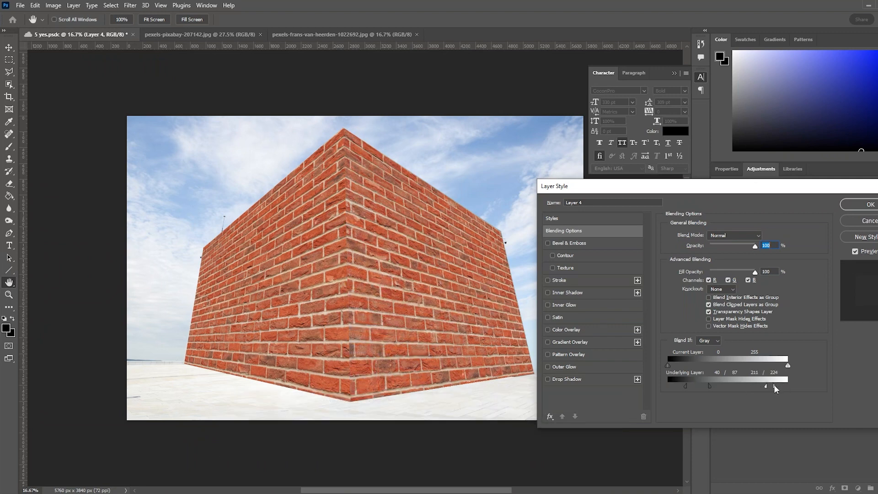
{"action": "left_click", "coordinate": [876, 221]}
Step: Set the right wall's brick layer to Linear Burn and adjust the blend mode of the left wall's brick layer
{"action": "left_click", "coordinate": [743, 321]}
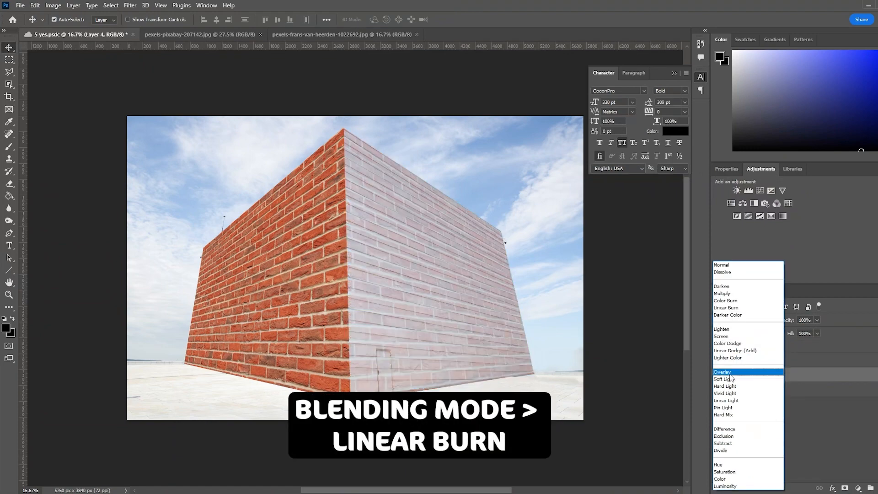
{"action": "left_click", "coordinate": [733, 308]}
{"action": "key", "text": "ctrl+j"}
{"action": "left_click", "coordinate": [742, 320]}
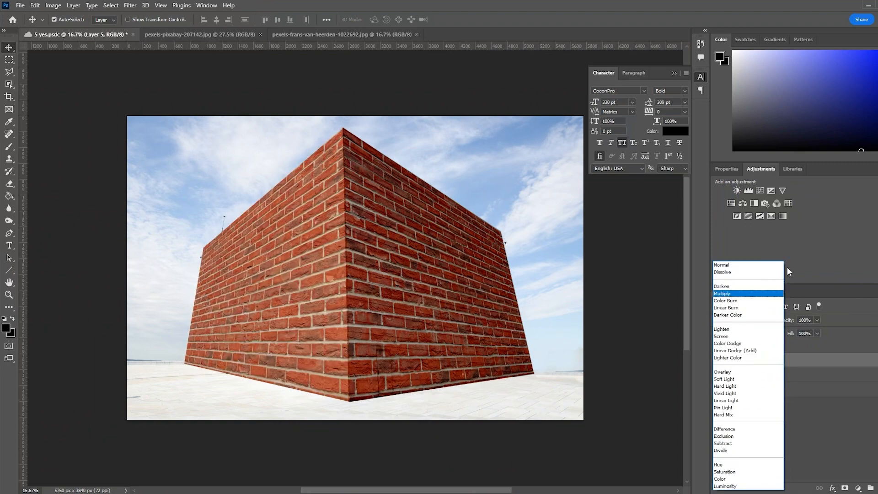
{"action": "left_click", "coordinate": [723, 264]}
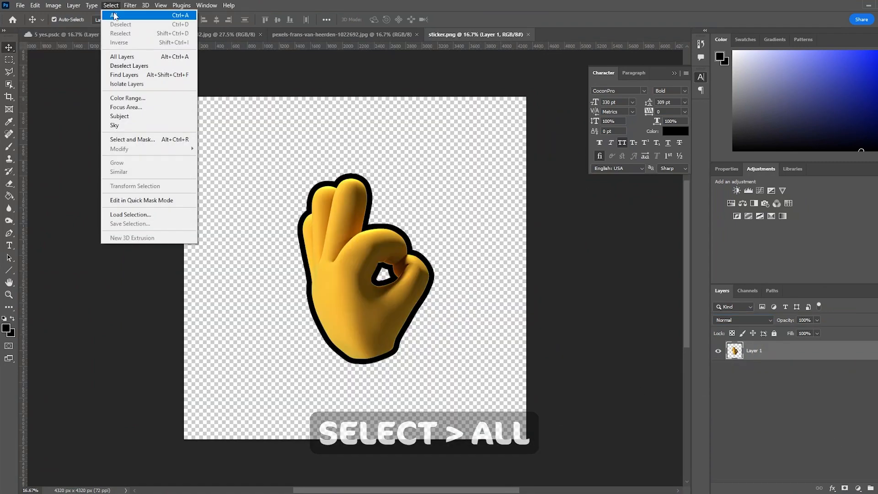
Step: Select and copy the entire hand image in sticker.png
{"action": "left_click", "coordinate": [117, 15]}
{"action": "left_click", "coordinate": [35, 5]}
{"action": "left_click", "coordinate": [43, 71]}
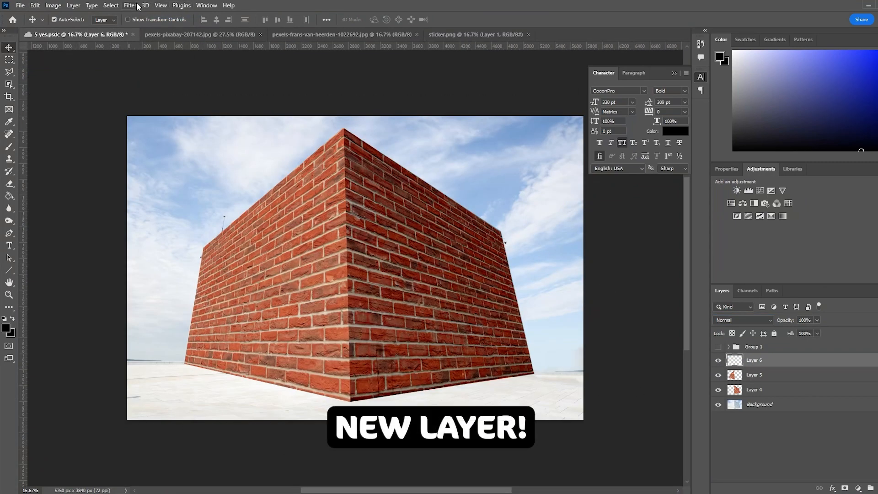
Step: On a new empty layer in 5 yes.psdc, paste the hand sticker in Vanishing Point and fit it scaled down at the left wall's outer end
{"action": "left_click", "coordinate": [123, 6]}
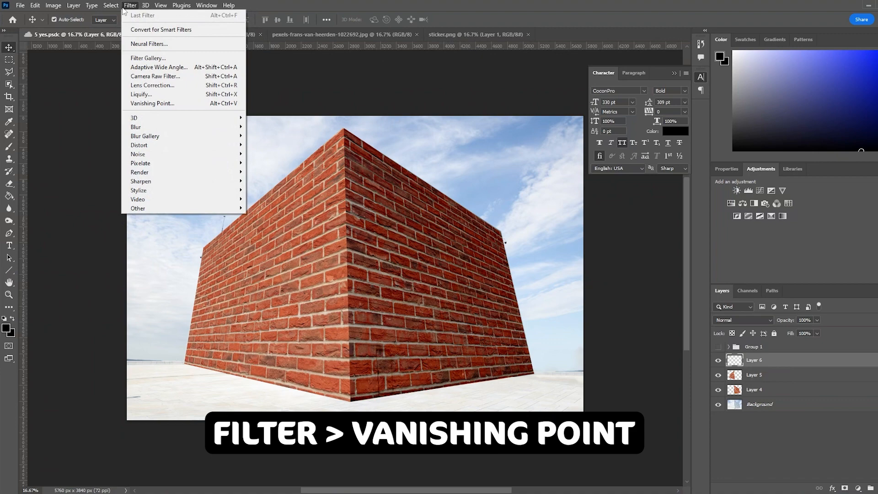
{"action": "left_click", "coordinate": [153, 104]}
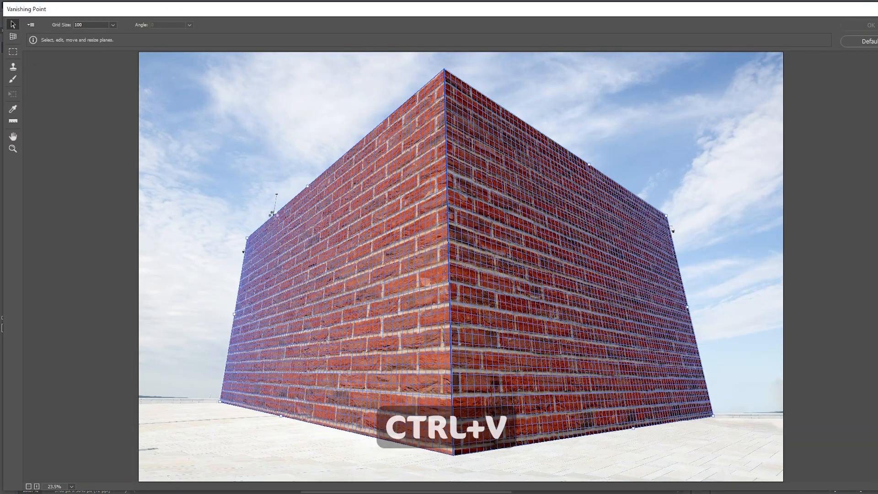
{"action": "key", "text": "ctrl+v"}
{"action": "key", "text": "ctrl+t"}
{"action": "left_click_drag", "start_coordinate": [334, 314], "coordinate": [226, 167]}
{"action": "left_click_drag", "start_coordinate": [186, 117], "coordinate": [280, 316]}
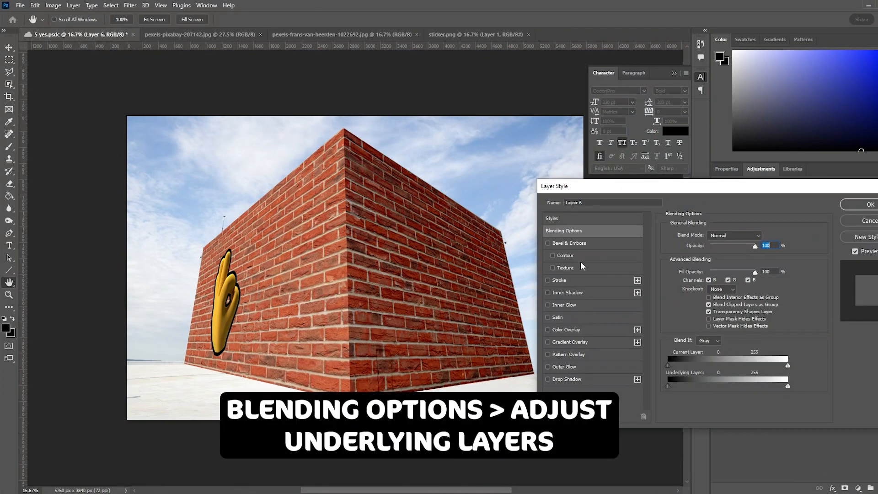
Step: Give the sticker layer a Bevel & Emboss effect and set its Blend If Underlying Layer to 68/151 and 168/212
{"action": "left_click", "coordinate": [607, 243]}
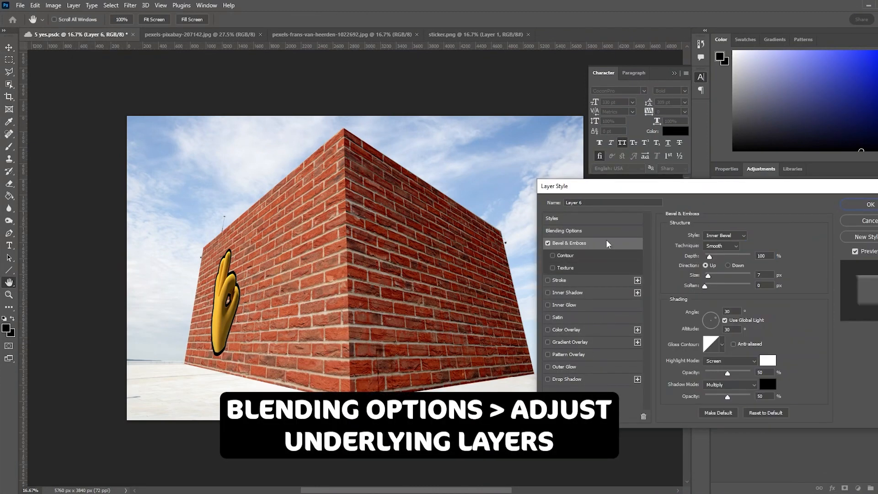
{"action": "left_click", "coordinate": [595, 232]}
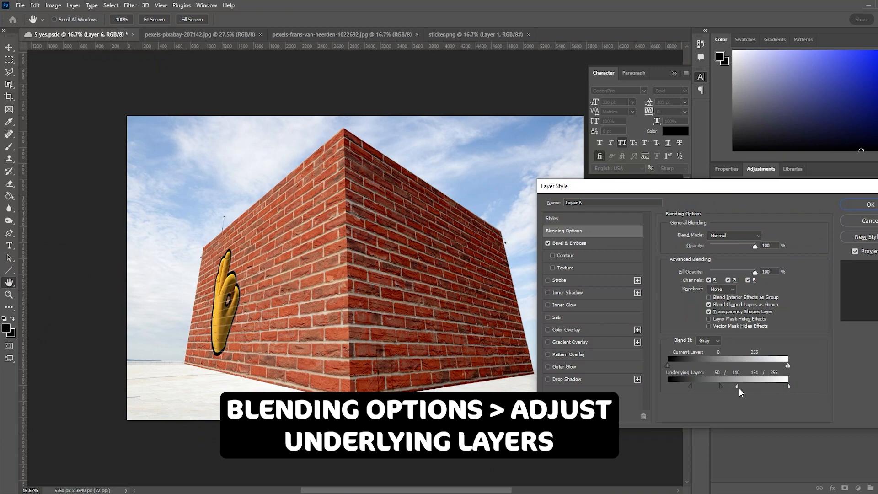
{"action": "left_click_drag", "start_coordinate": [788, 386], "coordinate": [767, 386]}
{"action": "mouse_move", "coordinate": [691, 386]}
{"action": "left_mouse_down"}
{"action": "mouse_move", "coordinate": [736, 381]}
{"action": "mouse_move", "coordinate": [699, 389]}
{"action": "left_mouse_up"}
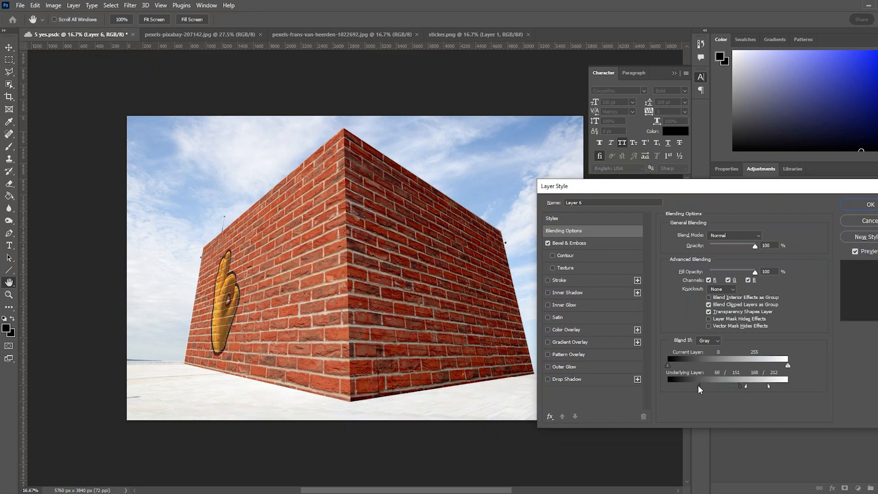
{"action": "left_click", "coordinate": [859, 204]}
Step: Add the text "IT'S OK!" over the middle of the brick building
{"action": "key", "text": "t"}
{"action": "left_click", "coordinate": [285, 251]}
{"action": "type", "text": "IT'S OK!"}
{"action": "key", "text": "ctrl+Return"}
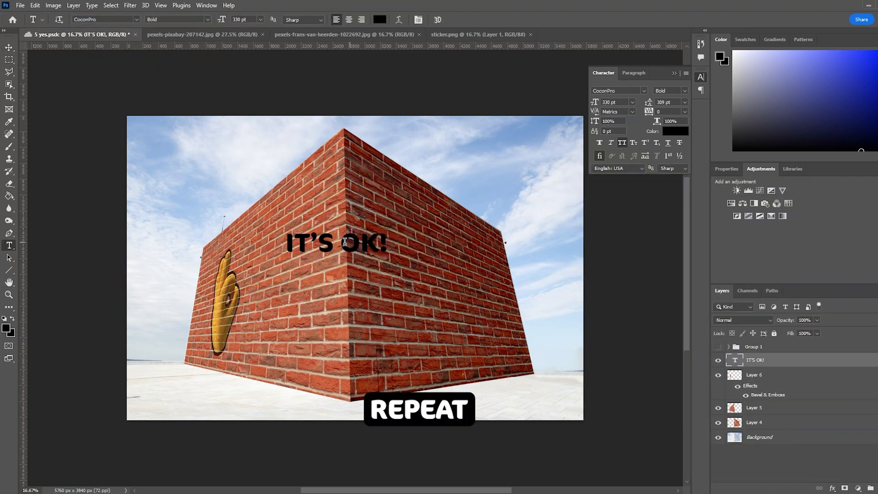
Step: Enlarge the "IT'S OK!" text to about 176% and rotate it about 22.6° clockwise
{"action": "key", "text": "ctrl+t"}
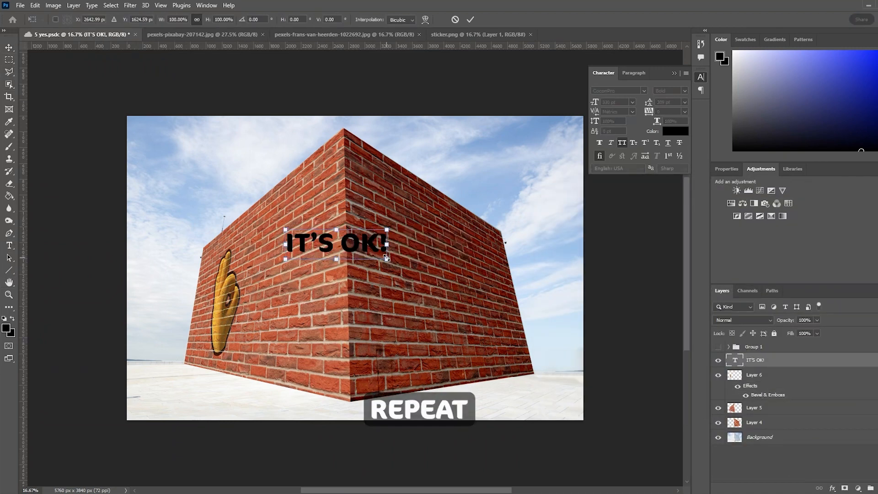
{"action": "left_click_drag", "start_coordinate": [388, 255], "coordinate": [469, 298]}
{"action": "left_click_drag", "start_coordinate": [471, 224], "coordinate": [469, 281]}
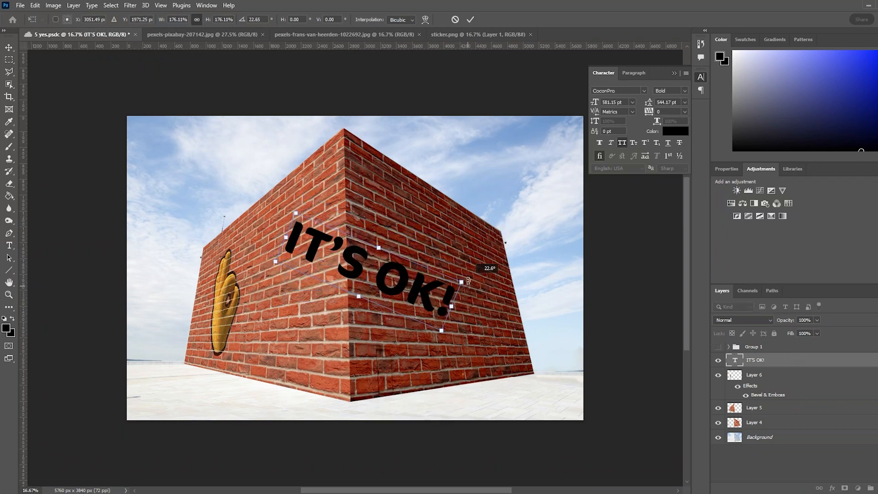
{"action": "left_click", "coordinate": [471, 20]}
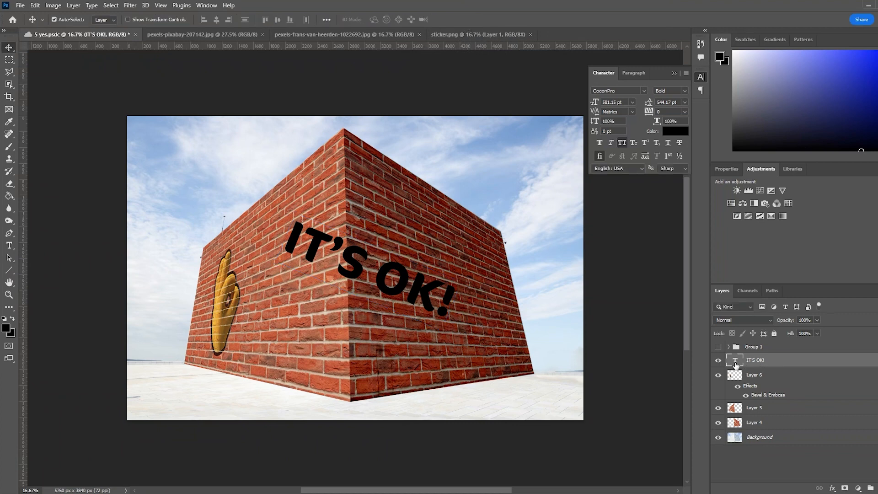
Step: Select and copy the "IT'S OK!" lettering, clear the selection, and hide the text layer below a new empty layer
{"action": "left_click", "coordinate": [735, 361], "text": "ctrl"}
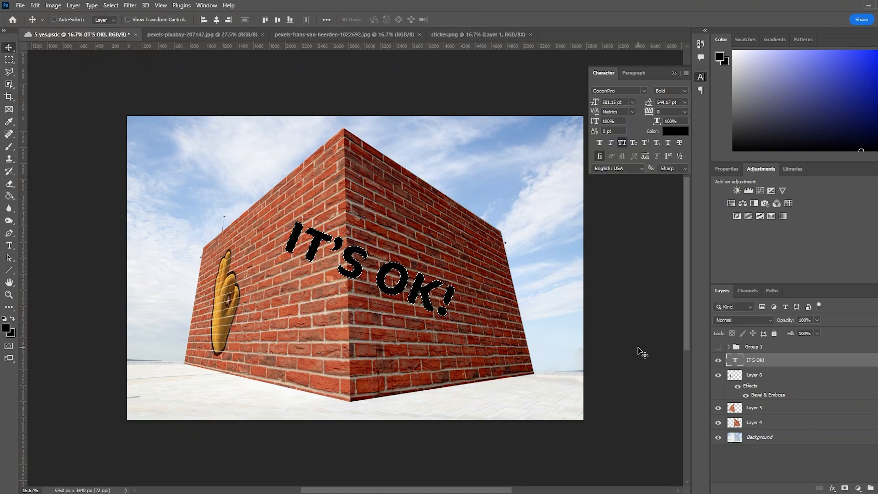
{"action": "key", "text": "ctrl+d"}
{"action": "key", "text": "ctrl+shift+alt+n"}
{"action": "left_click", "coordinate": [718, 374]}
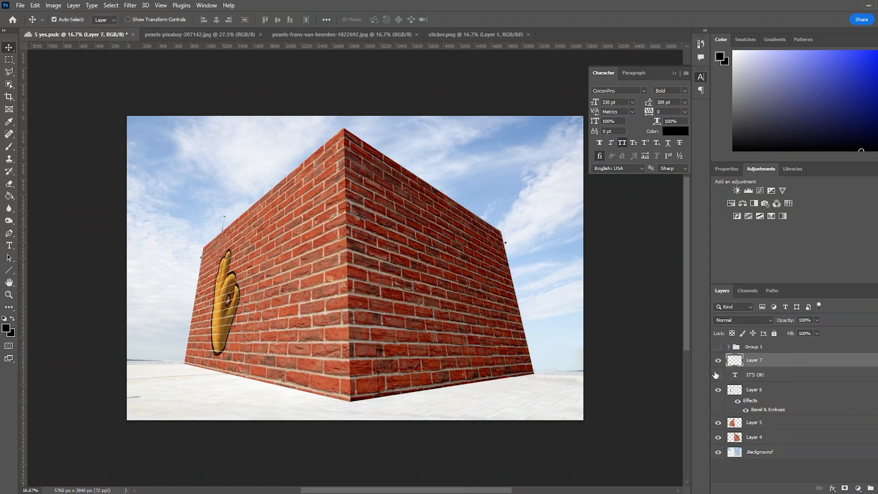
Step: Paste the "IT'S OK!" lettering in Vanishing Point, place it on the left wall between the hand and the corner, and apply the filter
{"action": "left_click", "coordinate": [136, 8]}
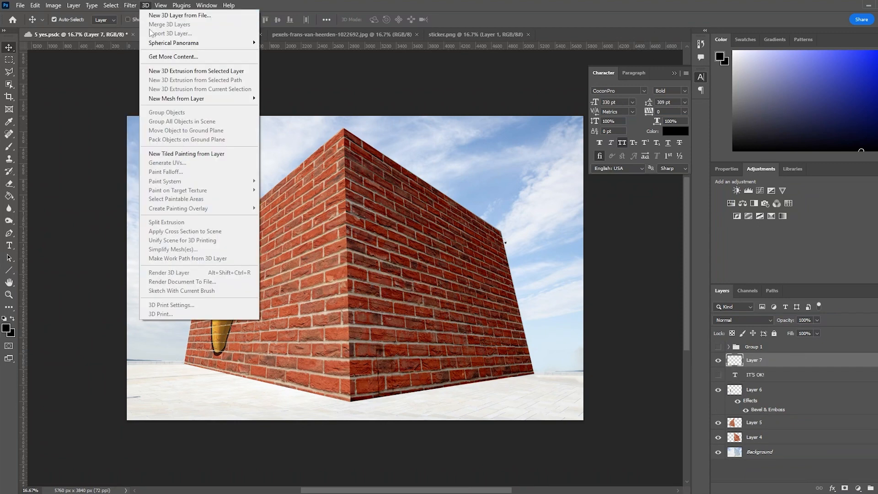
{"action": "left_click", "coordinate": [151, 102]}
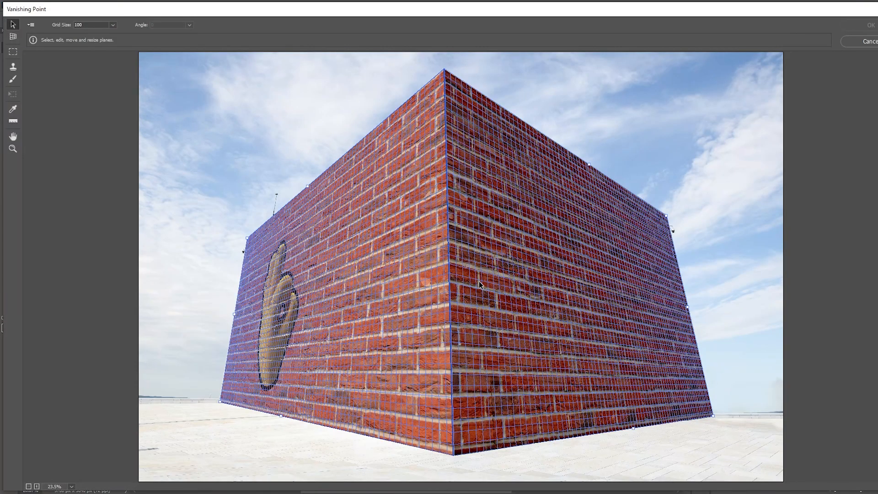
{"action": "key", "text": "ctrl+v"}
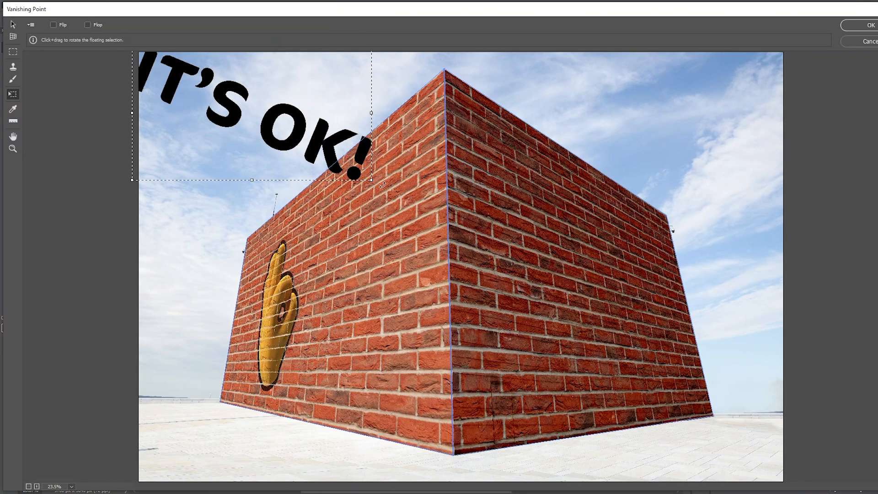
{"action": "left_click_drag", "start_coordinate": [225, 110], "coordinate": [424, 298]}
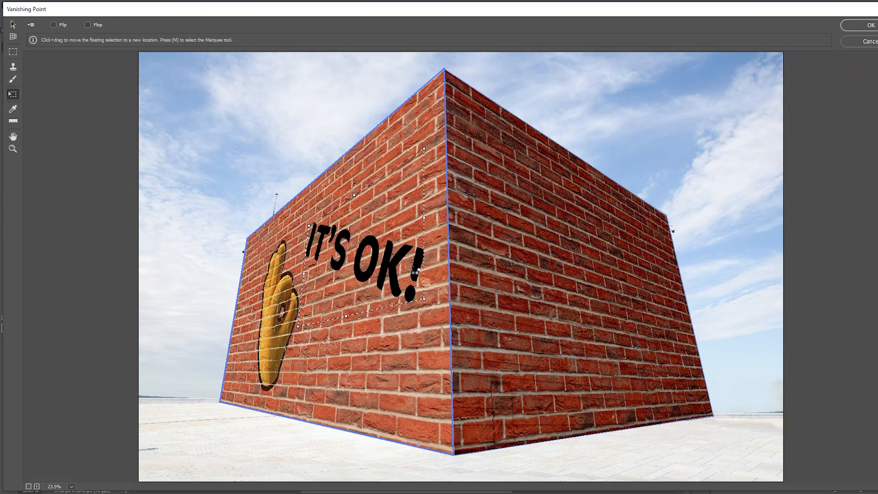
{"action": "key", "text": "Return"}
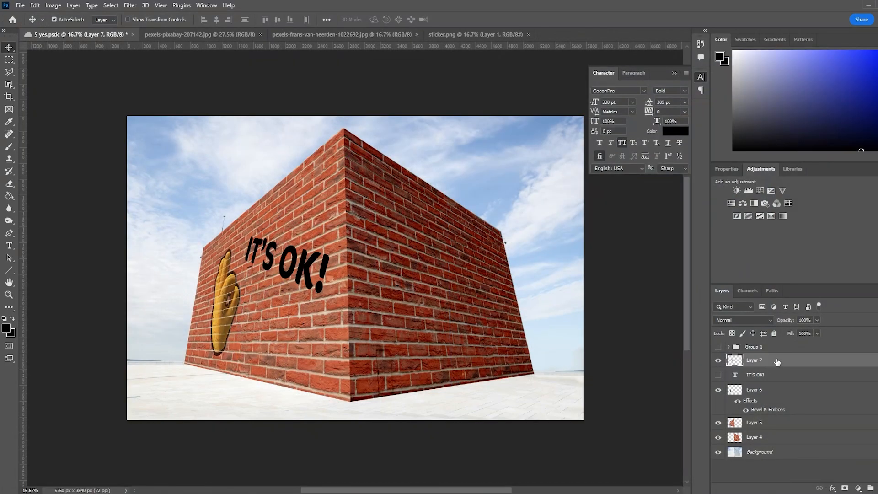
Step: Blend the "IT'S OK!" layer into the bricks with Blend If, setting Underlying Layer highlights to 143/220 and splitting the shadow slider from 87
{"action": "double_click", "coordinate": [778, 362]}
{"action": "left_click_drag", "start_coordinate": [668, 386], "coordinate": [709, 386]}
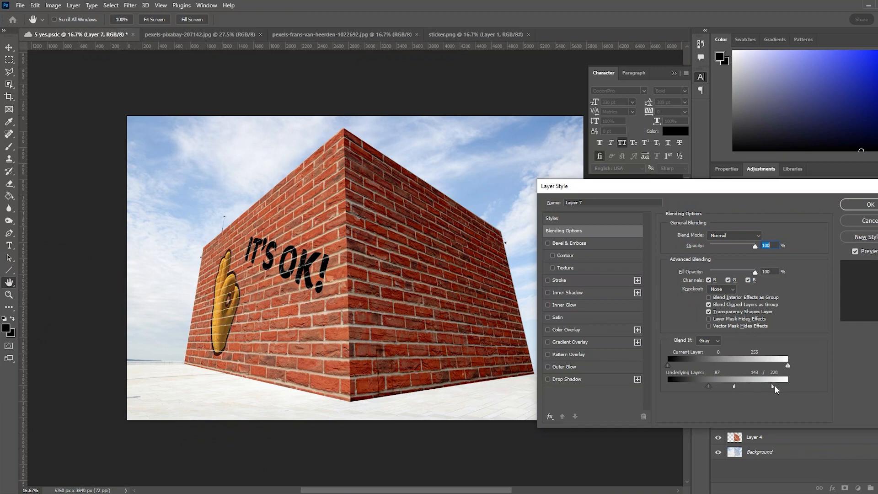
{"action": "left_click_drag", "start_coordinate": [709, 387], "coordinate": [726, 384]}
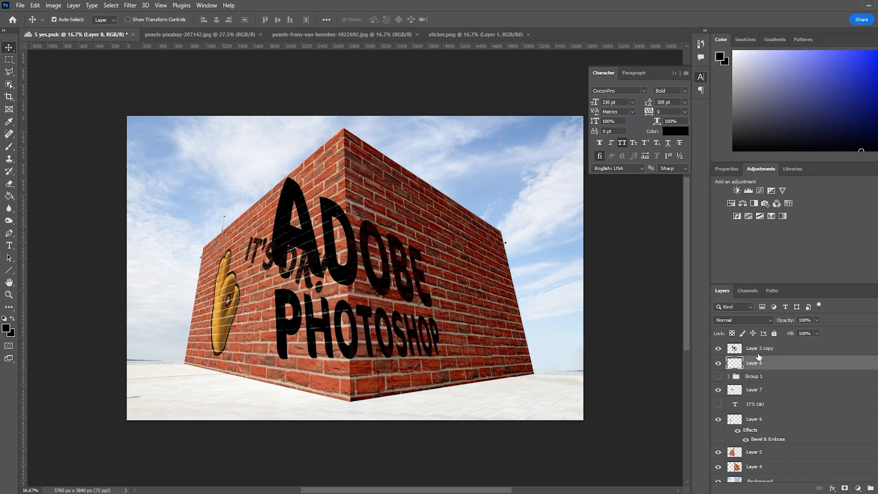
Step: Move the ADOBE PHOTOSHOP lettering of Layer 2 copy onto the right wall
{"action": "key", "text": "ctrl+t"}
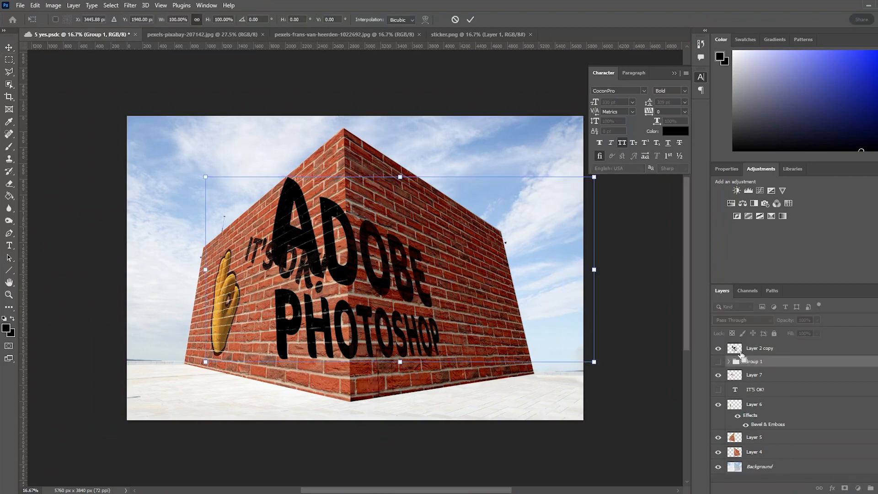
{"action": "key", "text": "Escape"}
{"action": "left_click", "coordinate": [742, 351]}
{"action": "key", "text": "ctrl+t"}
{"action": "left_click_drag", "start_coordinate": [399, 281], "coordinate": [479, 285]}
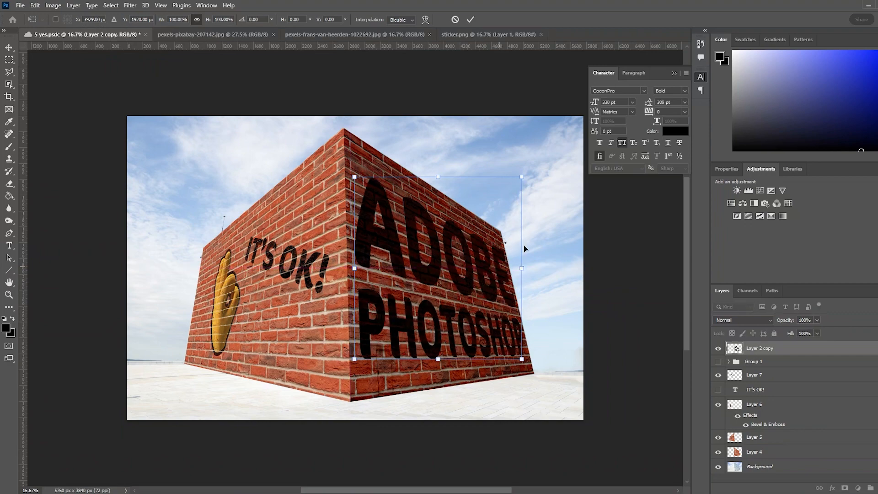
{"action": "left_click", "coordinate": [470, 20]}
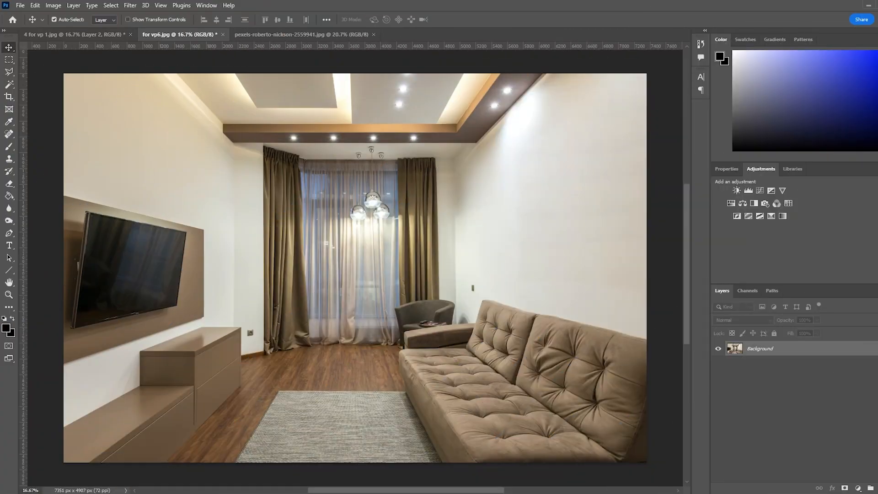
Step: Add a new empty layer to for vp6.jpg and open the Vanishing Point filter
{"action": "key", "text": "ctrl+shift+alt+n"}
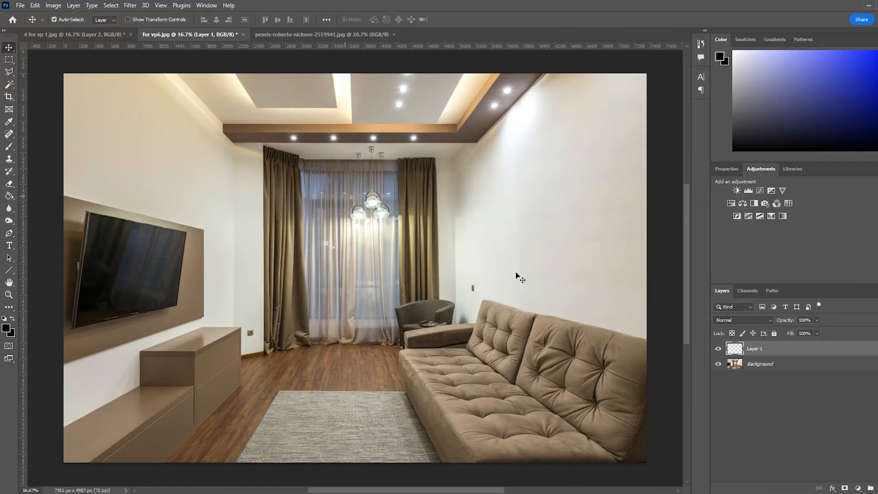
{"action": "left_click", "coordinate": [131, 6]}
{"action": "left_click", "coordinate": [131, 6]}
{"action": "left_click", "coordinate": [130, 6]}
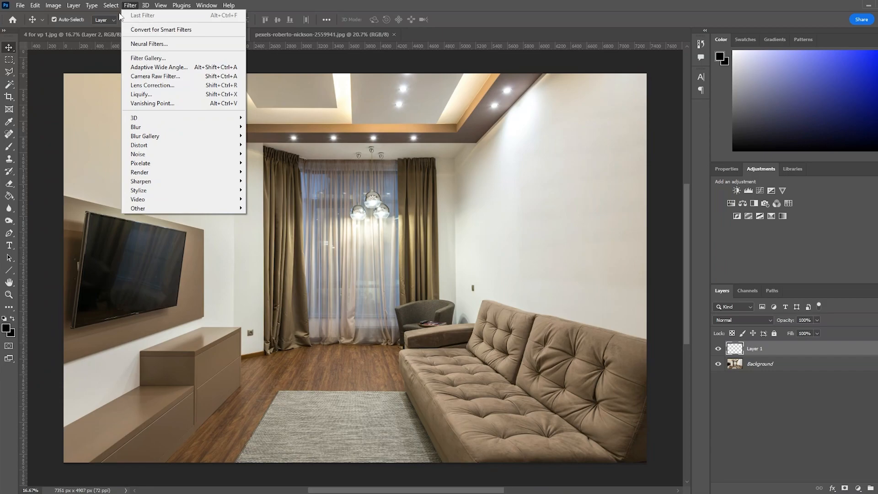
{"action": "left_click", "coordinate": [176, 102]}
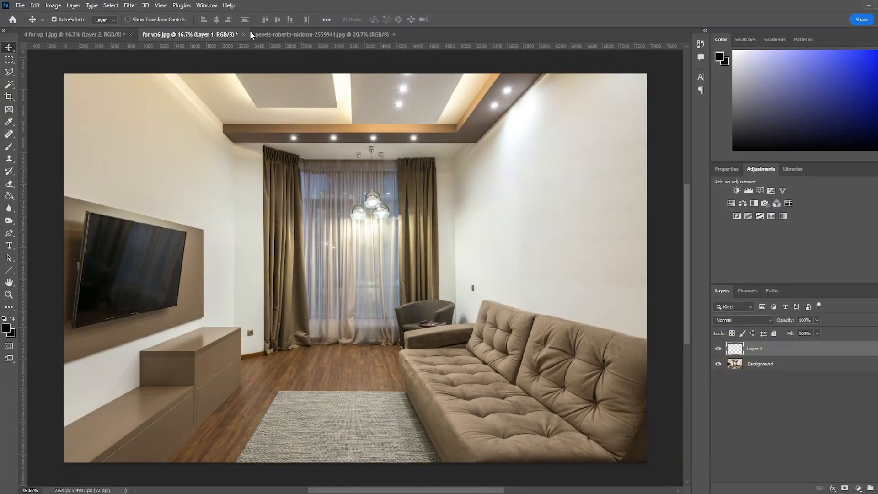
Step: Select and copy the entire mountain landscape photo, and return to for vp6.jpg
{"action": "left_click", "coordinate": [265, 34]}
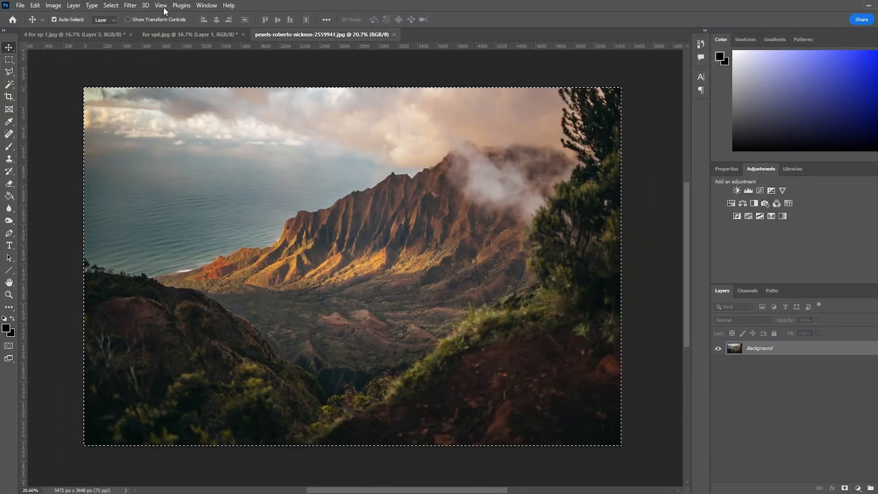
{"action": "left_click", "coordinate": [107, 5]}
{"action": "left_click", "coordinate": [113, 16]}
{"action": "left_click", "coordinate": [35, 6]}
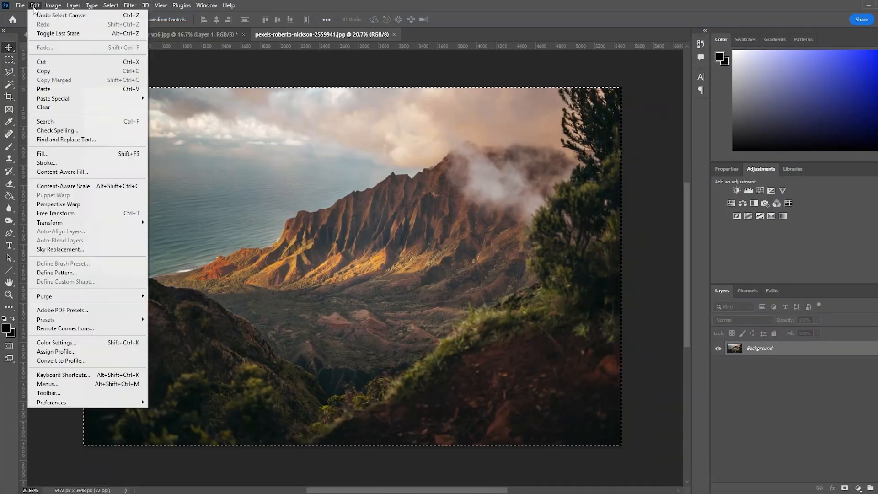
{"action": "left_click", "coordinate": [51, 71]}
{"action": "left_click", "coordinate": [167, 36]}
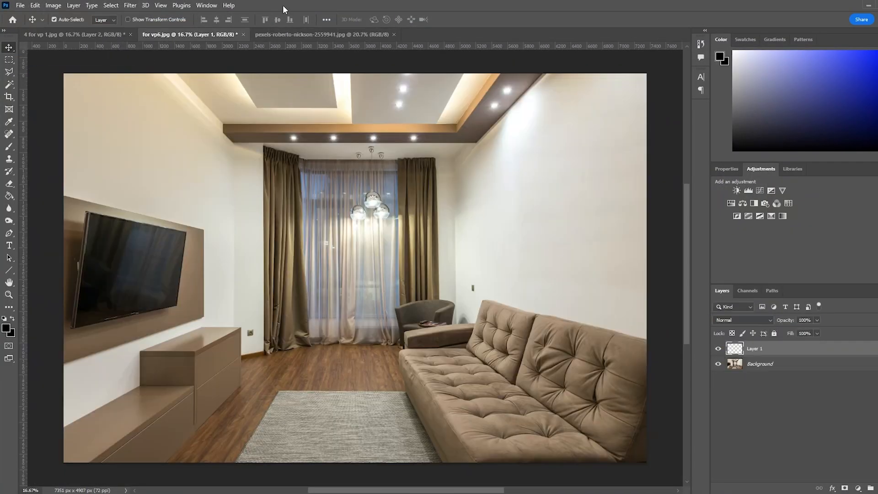
{"action": "left_click", "coordinate": [156, 6]}
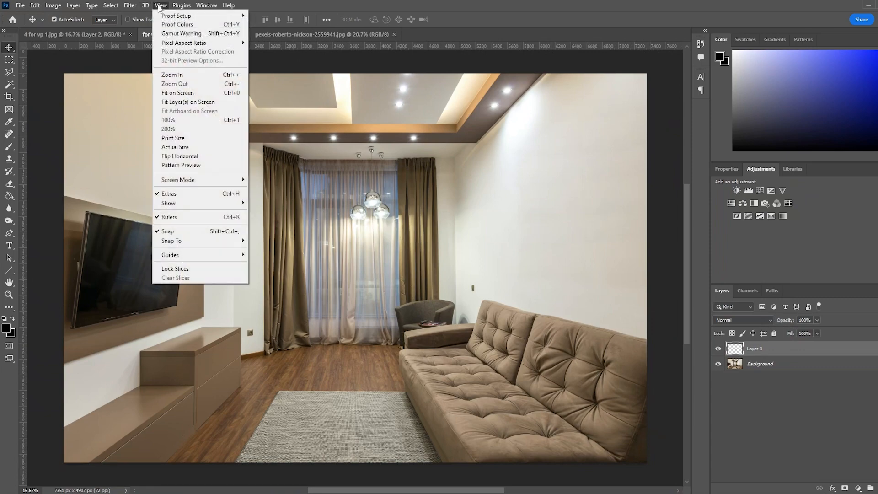
Step: Paste the mountain photo in Vanishing Point, fit it onto the right wall plane, enlarge it to cover the wall, and apply
{"action": "mouse_move", "coordinate": [133, 6]}
{"action": "left_click", "coordinate": [156, 108]}
{"action": "key", "text": "ctrl+v"}
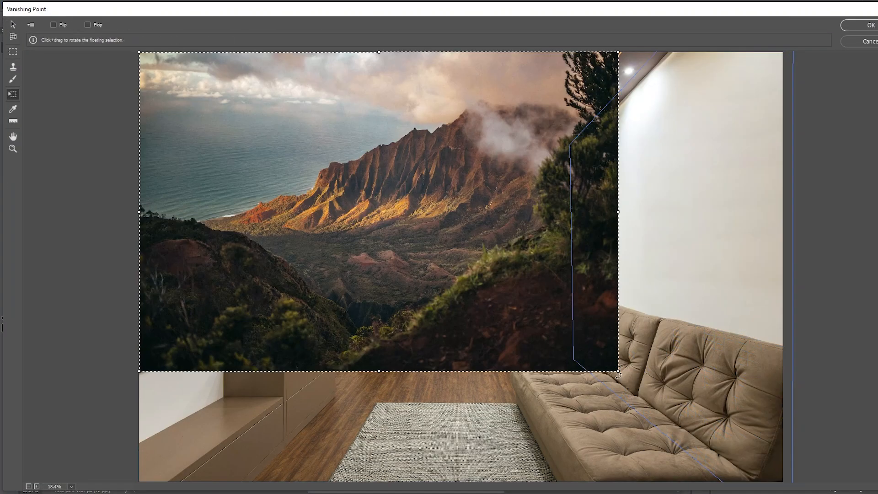
{"action": "left_click_drag", "start_coordinate": [261, 147], "coordinate": [663, 140]}
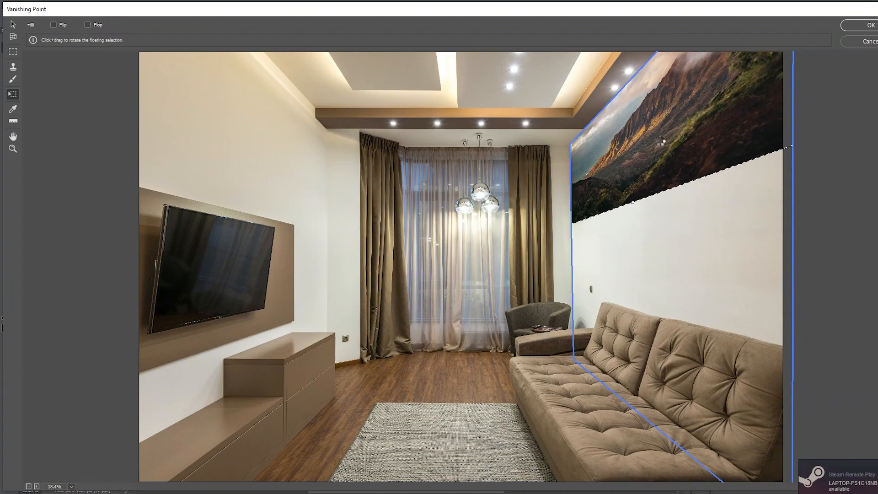
{"action": "left_click_drag", "start_coordinate": [635, 199], "coordinate": [646, 417]}
{"action": "left_click", "coordinate": [871, 27]}
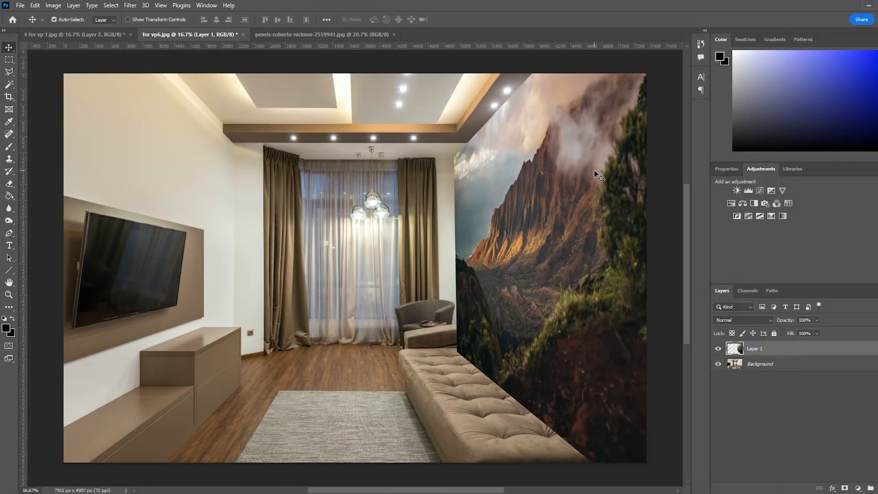
Step: Blend Layer 1 into the wall with Blend If, splitting the Underlying Layer sliders to 5/134 for shadows and 229/255 for highlights
{"action": "double_click", "coordinate": [784, 355]}
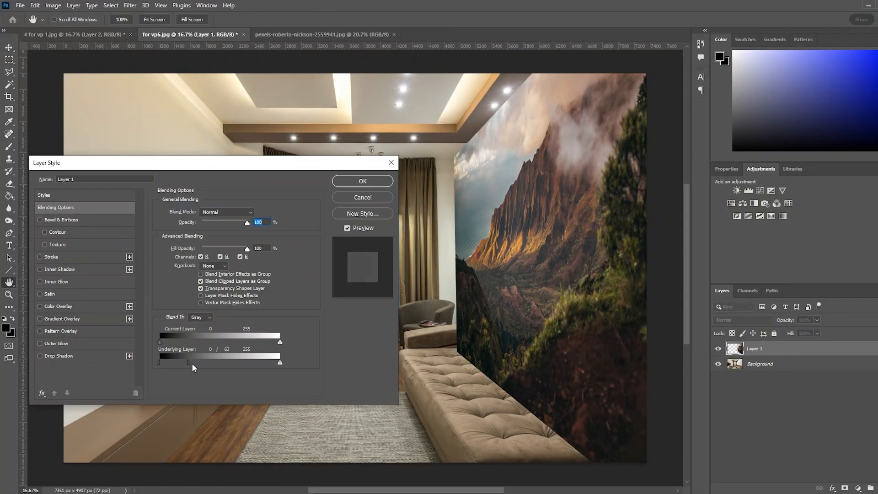
{"action": "mouse_move", "coordinate": [280, 362]}
{"action": "left_mouse_down"}
{"action": "mouse_move", "coordinate": [242, 363]}
{"action": "mouse_move", "coordinate": [280, 365]}
{"action": "left_mouse_up"}
{"action": "left_click_drag", "start_coordinate": [278, 365], "coordinate": [206, 375]}
{"action": "left_click_drag", "start_coordinate": [259, 363], "coordinate": [270, 362]}
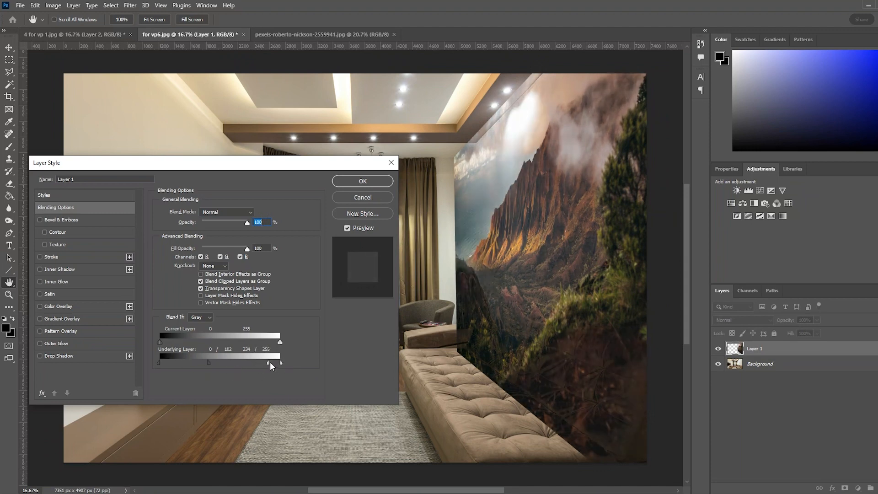
{"action": "left_click_drag", "start_coordinate": [159, 361], "coordinate": [220, 384]}
{"action": "left_click_drag", "start_coordinate": [270, 363], "coordinate": [161, 353]}
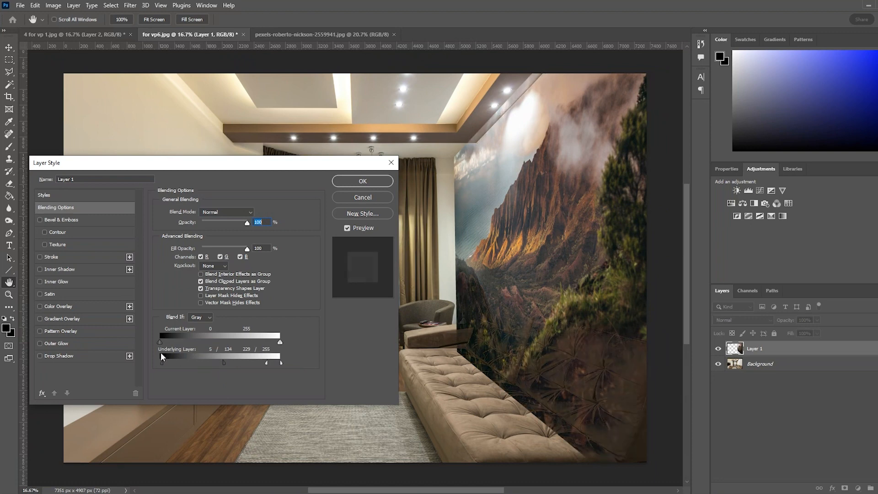
{"action": "left_click", "coordinate": [363, 181]}
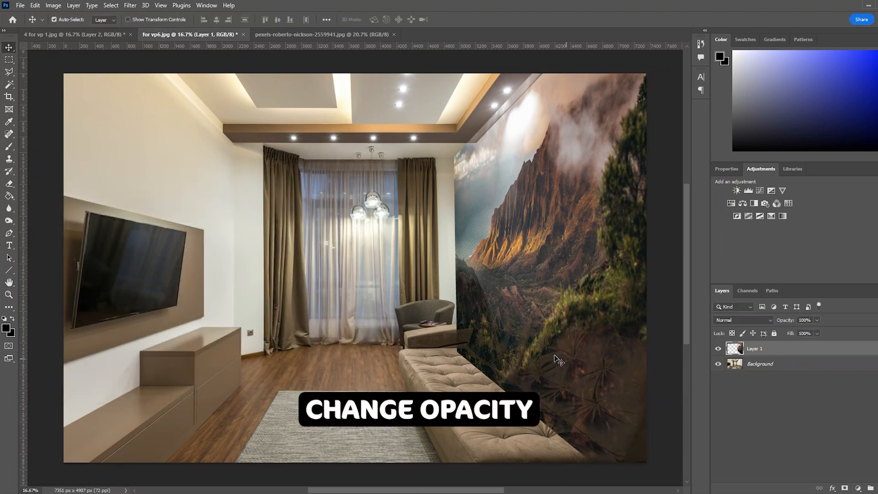
Step: Lower Layer 1's opacity to 35% and select the sofa with its armrest on the Background layer using the Object Selection tool
{"action": "left_click_drag", "start_coordinate": [803, 334], "coordinate": [792, 335]}
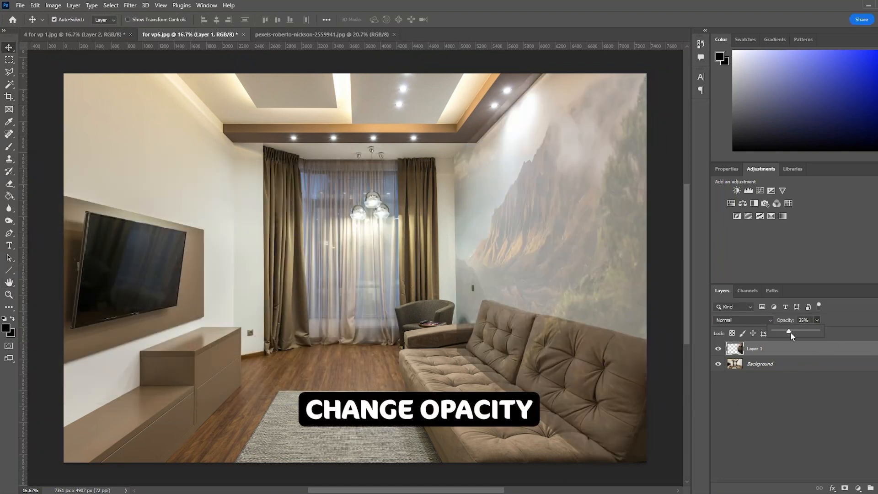
{"action": "left_click", "coordinate": [781, 364]}
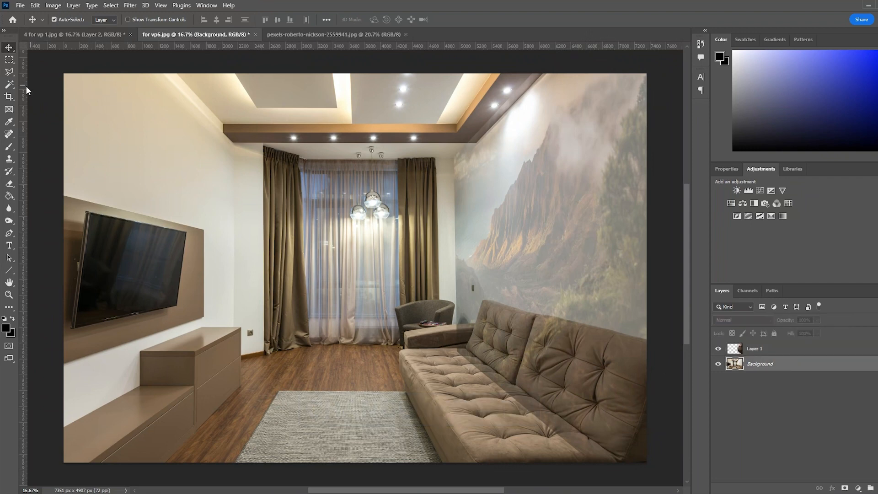
{"action": "right_click", "coordinate": [10, 84]}
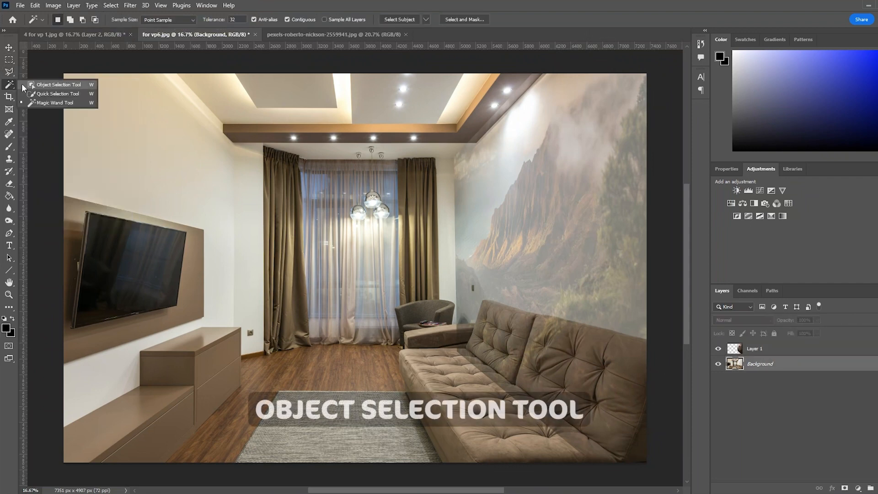
{"action": "left_click", "coordinate": [50, 84]}
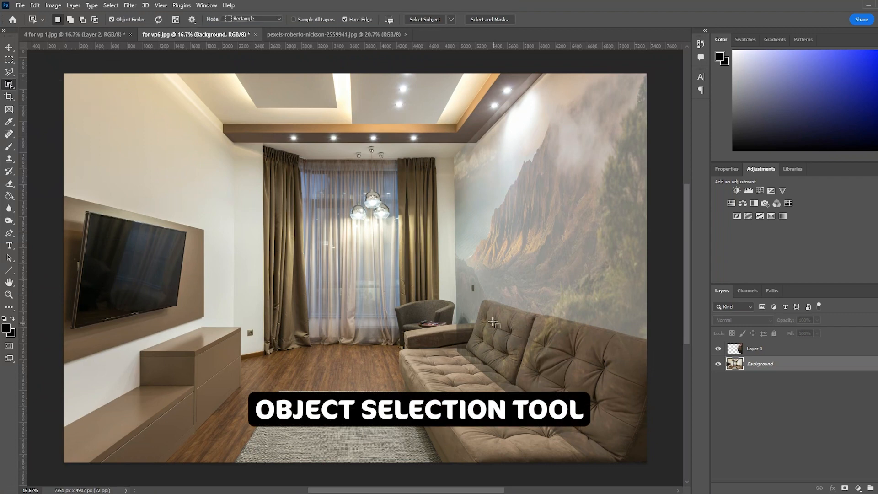
{"action": "left_click", "coordinate": [448, 336]}
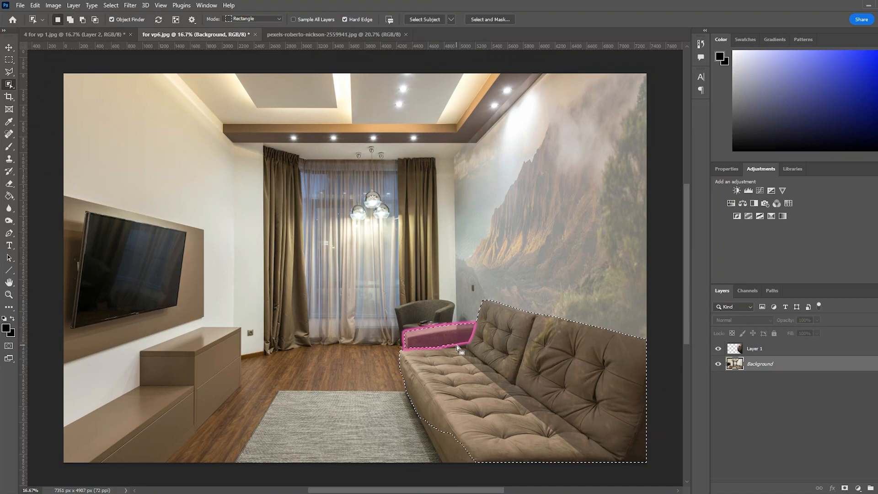
Step: Add the missed strip between the sofa's armrest and seat to the selection with the Quick Selection tool
{"action": "scroll", "coordinate": [461, 355], "scroll_direction": "up", "scroll_amount": 8}
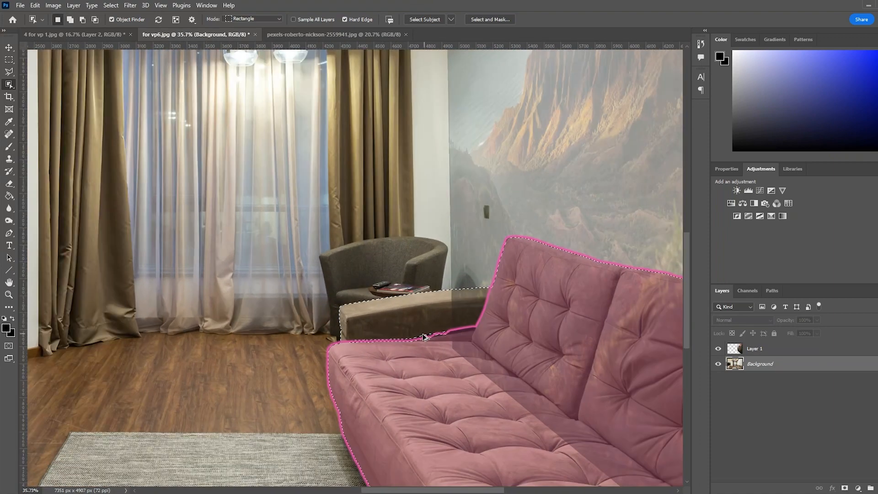
{"action": "scroll", "coordinate": [423, 337], "scroll_direction": "up", "scroll_amount": 3}
{"action": "right_click", "coordinate": [9, 84]}
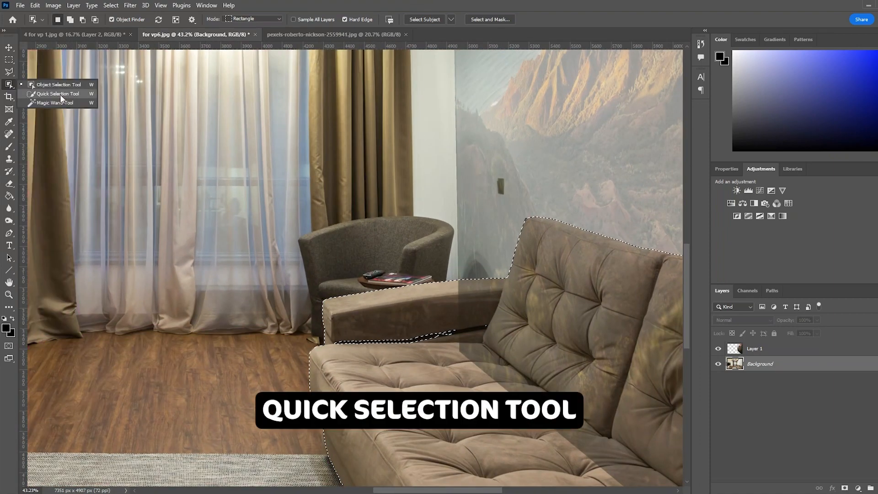
{"action": "left_click", "coordinate": [59, 95]}
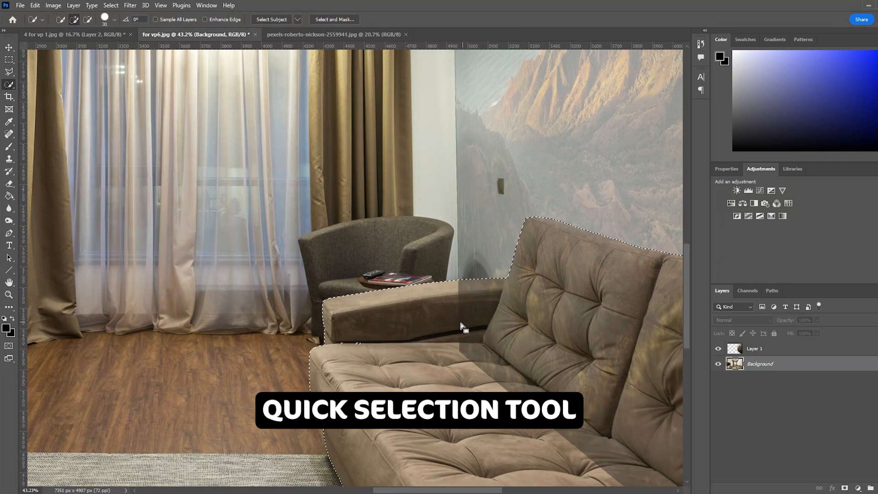
{"action": "scroll", "coordinate": [461, 326], "scroll_direction": "down", "scroll_amount": 9}
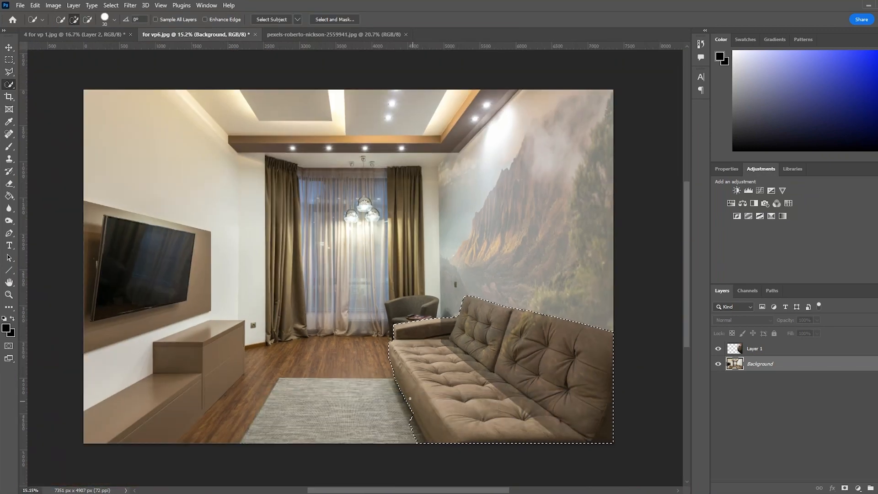
Step: Add the small wall switch above the armrest to the selection with a size 10 brush and trim the excess around it
{"action": "scroll", "coordinate": [485, 338], "scroll_direction": "up", "scroll_amount": 4}
{"action": "scroll", "coordinate": [461, 317], "scroll_direction": "down", "scroll_amount": 2}
{"action": "scroll", "coordinate": [452, 277], "scroll_direction": "up", "scroll_amount": 3}
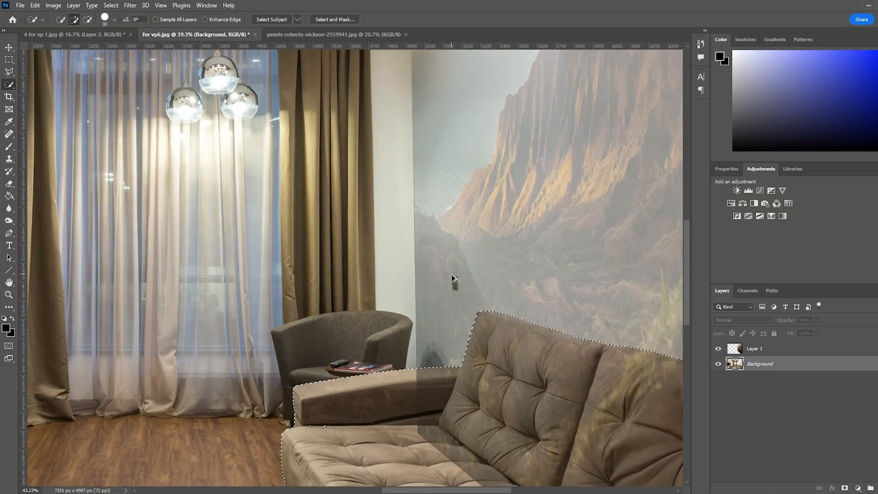
{"action": "scroll", "coordinate": [452, 277], "scroll_direction": "up", "scroll_amount": 4}
{"action": "key", "text": "ctrl+bracketright"}
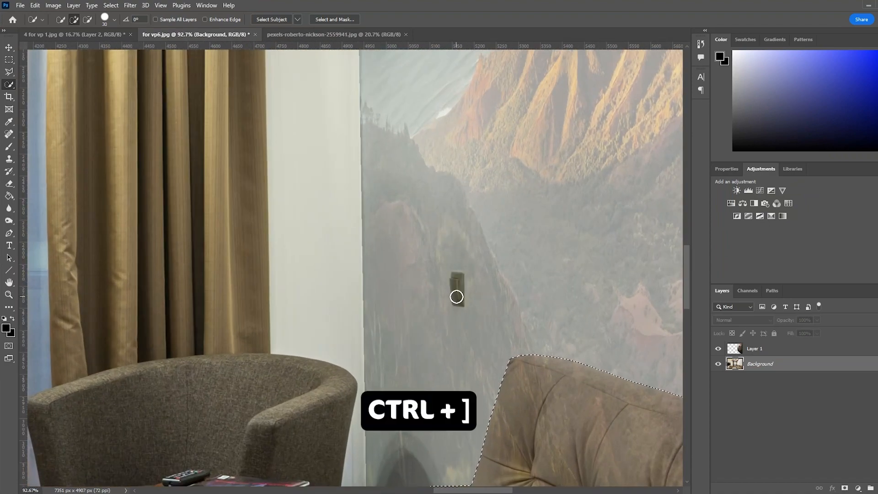
{"action": "key", "text": "bracketleft"}
{"action": "left_click", "coordinate": [455, 280]}
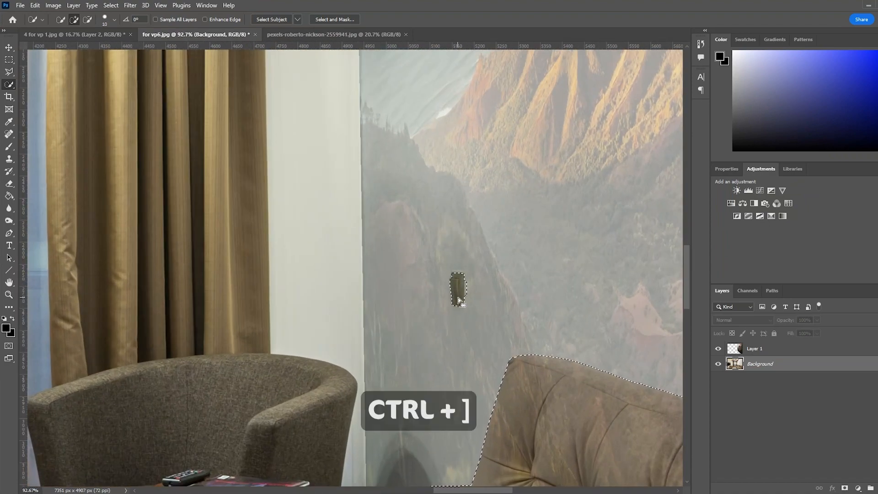
{"action": "left_click", "coordinate": [89, 21]}
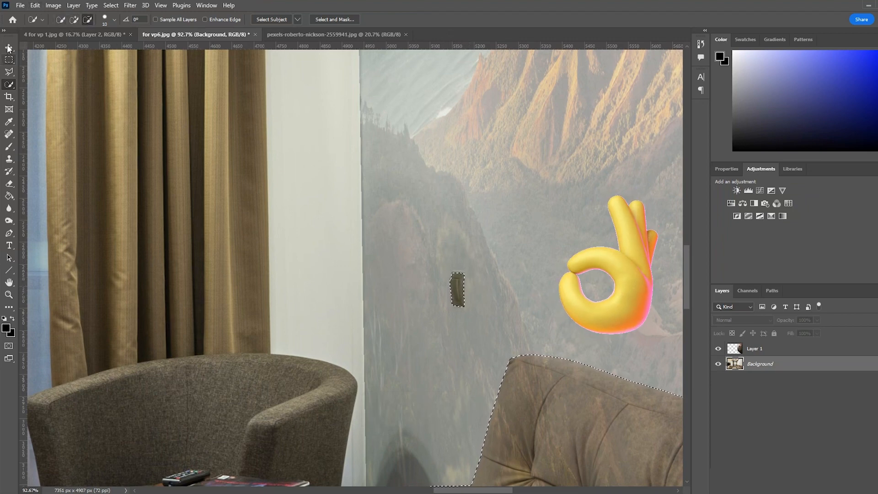
Step: Duplicate the Background layer as Background copy and mask the copy to the sofa and switch selection
{"action": "key", "text": "v"}
{"action": "scroll", "coordinate": [166, 295], "scroll_direction": "down", "scroll_amount": 2}
{"action": "scroll", "coordinate": [165, 295], "scroll_direction": "down", "scroll_amount": 3}
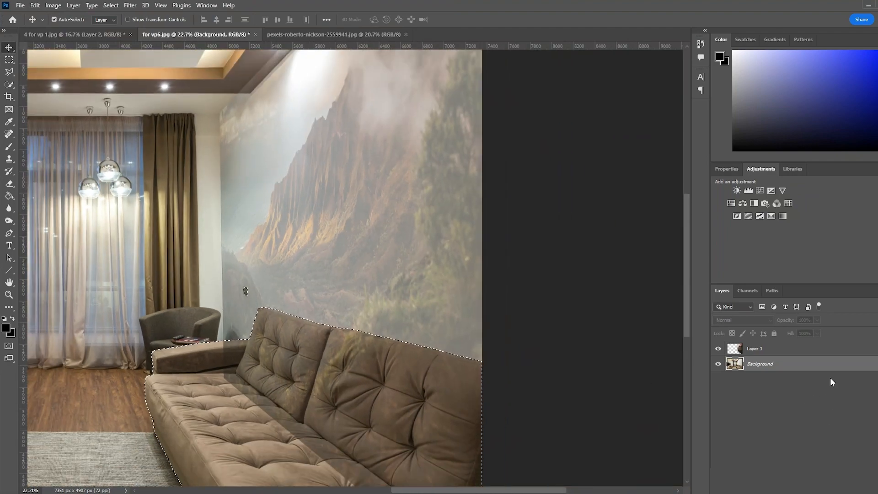
{"action": "right_click", "coordinate": [819, 365]}
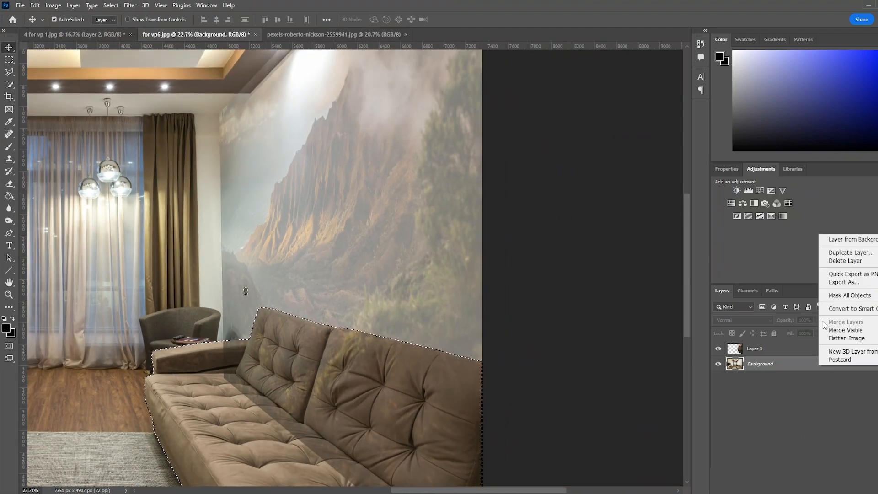
{"action": "left_click", "coordinate": [851, 252]}
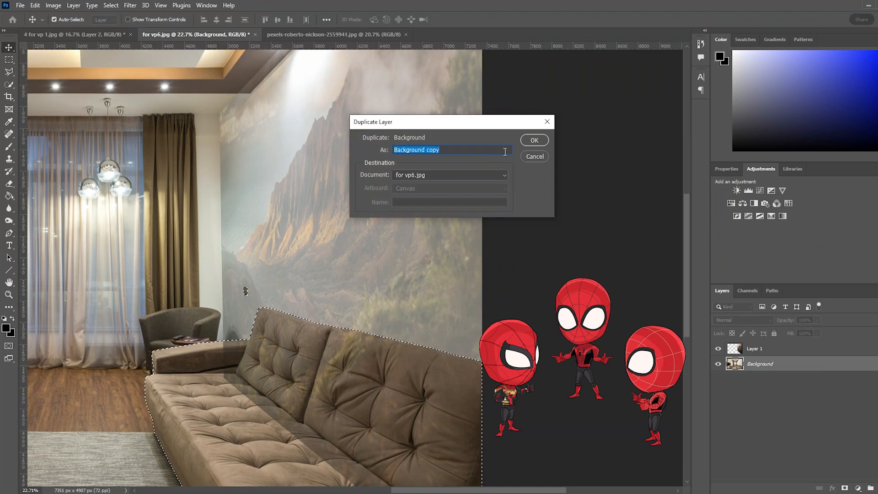
{"action": "left_click", "coordinate": [534, 140]}
{"action": "left_click", "coordinate": [844, 488]}
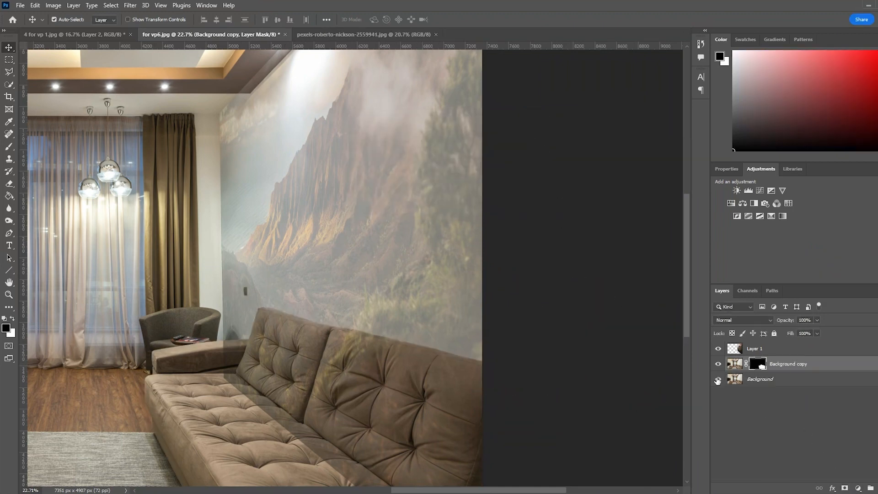
Step: Move the masked Background copy above Layer 1 in the layer order
{"action": "scroll", "coordinate": [280, 395], "scroll_direction": "down", "scroll_amount": 4}
{"action": "left_click_drag", "start_coordinate": [731, 366], "coordinate": [734, 347]}
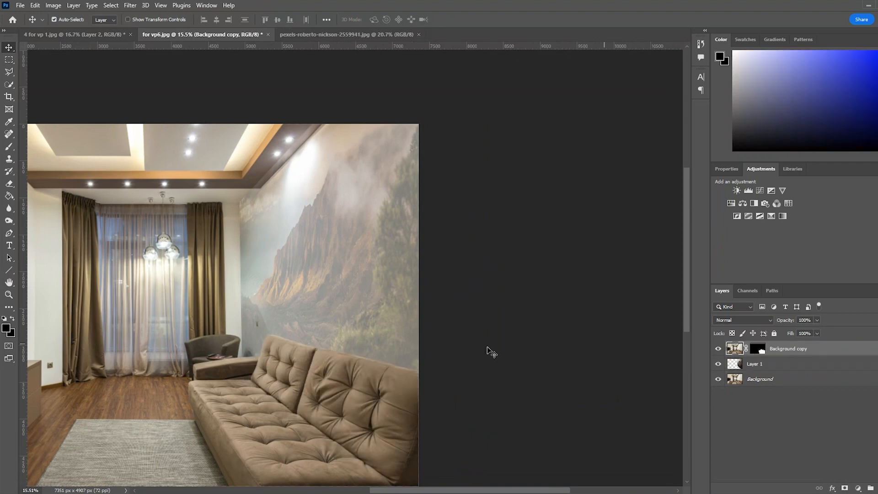
{"action": "scroll", "coordinate": [261, 401], "scroll_direction": "down", "scroll_amount": 2}
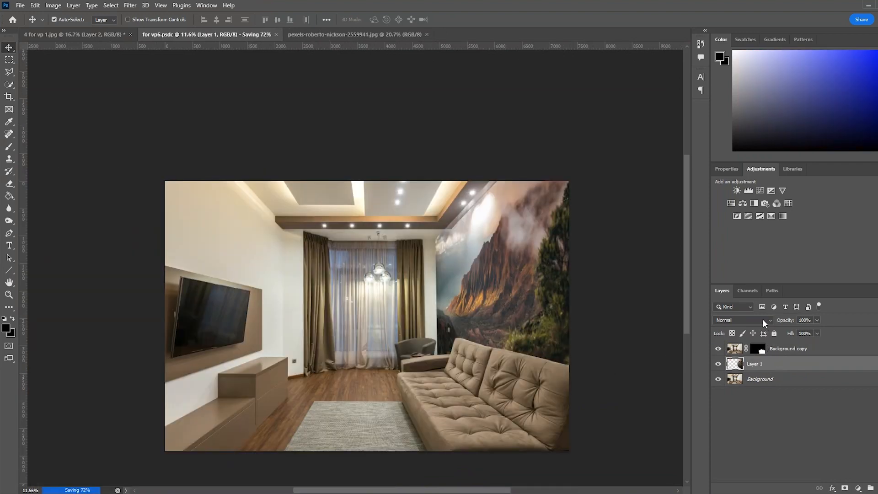
Step: Try the Darker Color blend mode on Layer 1
{"action": "left_click", "coordinate": [762, 319]}
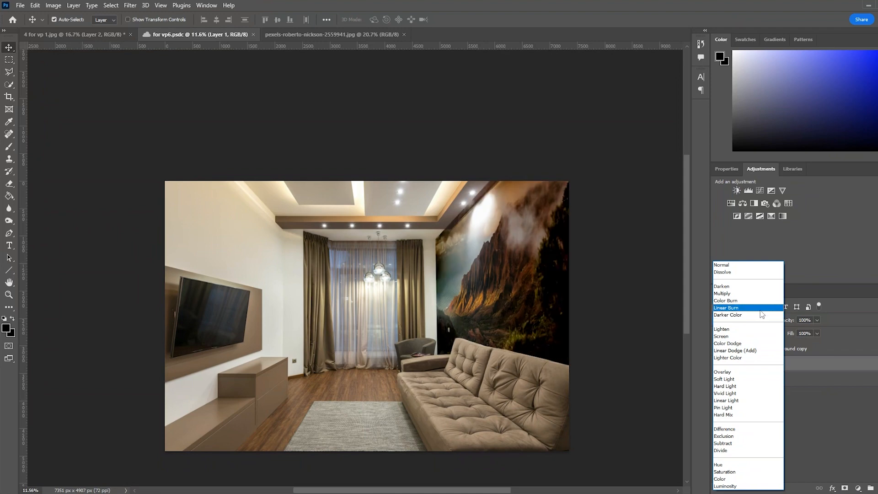
{"action": "left_click", "coordinate": [741, 316]}
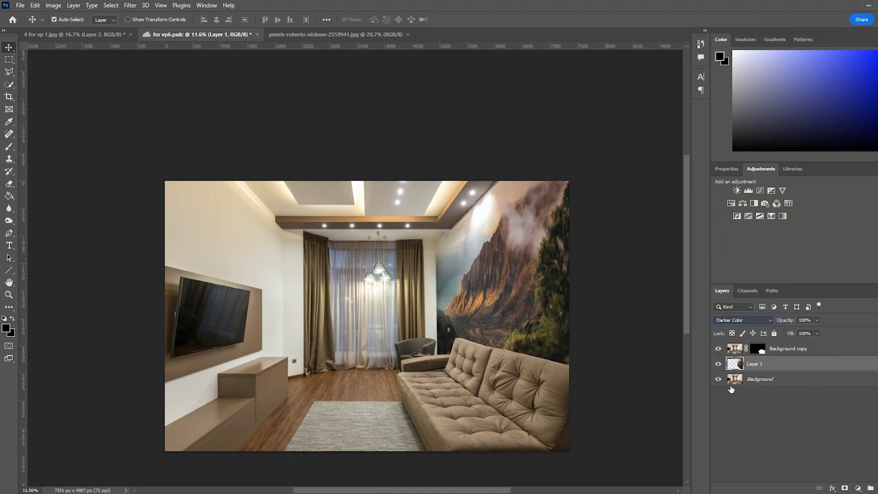
Step: Outline the ceiling beam edge that the mural overlaps with the Polygonal Lasso tool, with Background copy active
{"action": "left_click", "coordinate": [736, 349]}
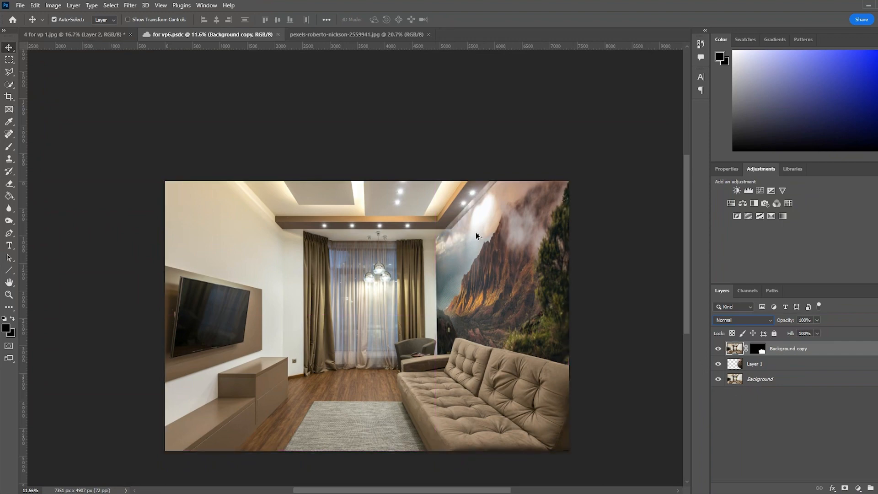
{"action": "left_click", "coordinate": [9, 71]}
{"action": "scroll", "coordinate": [438, 236], "scroll_direction": "up", "scroll_amount": 3}
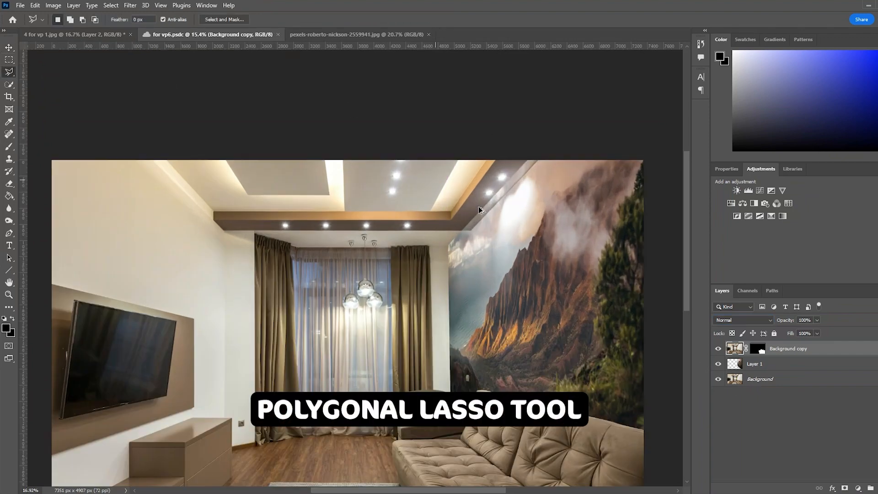
{"action": "left_click", "coordinate": [442, 233]}
{"action": "left_click", "coordinate": [467, 233]}
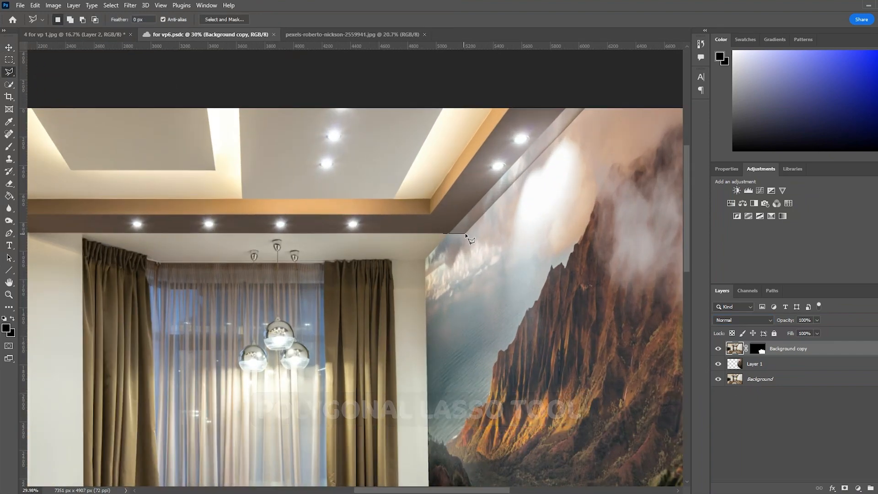
{"action": "left_click", "coordinate": [586, 108]}
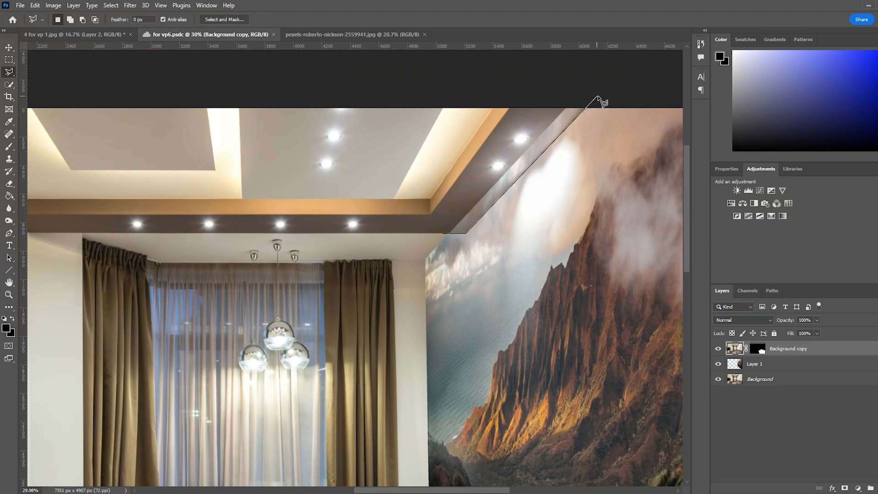
{"action": "left_click", "coordinate": [597, 97]}
{"action": "left_click", "coordinate": [443, 231]}
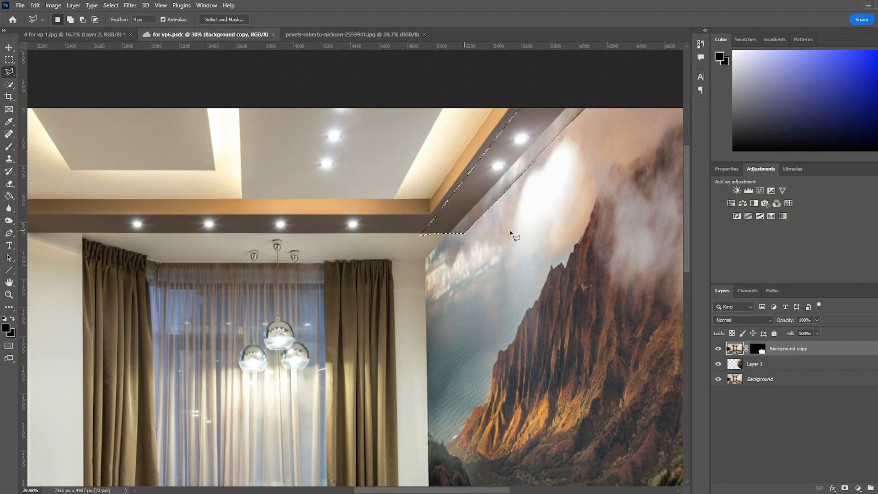
Step: Fill the beam selection with white on the Background copy's layer mask using the Paint Bucket, and clear the selection
{"action": "left_click", "coordinate": [758, 348]}
{"action": "key", "text": "g"}
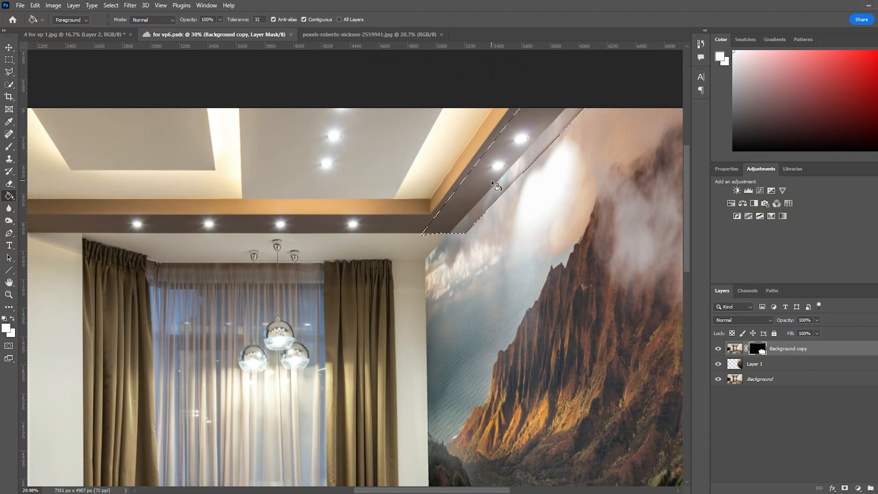
{"action": "left_click", "coordinate": [494, 183]}
{"action": "scroll", "coordinate": [463, 244], "scroll_direction": "down", "scroll_amount": 5}
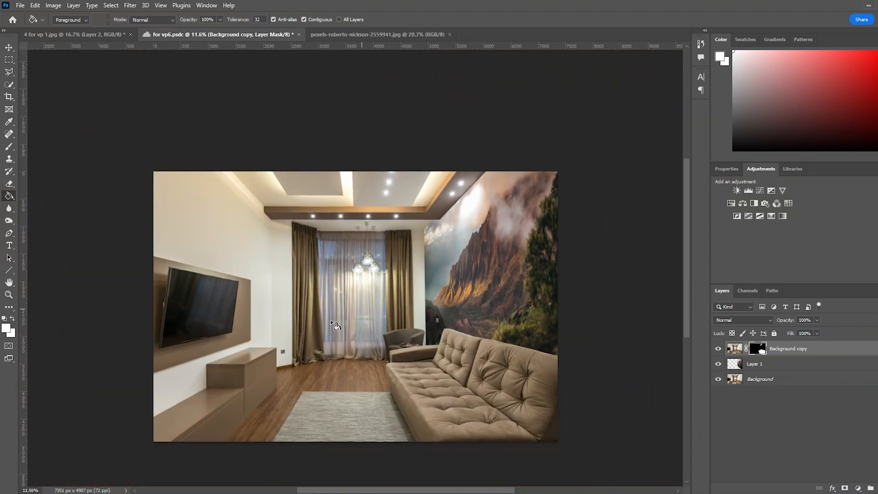
{"action": "scroll", "coordinate": [228, 331], "scroll_direction": "up", "scroll_amount": 1}
{"action": "left_click", "coordinate": [9, 47]}
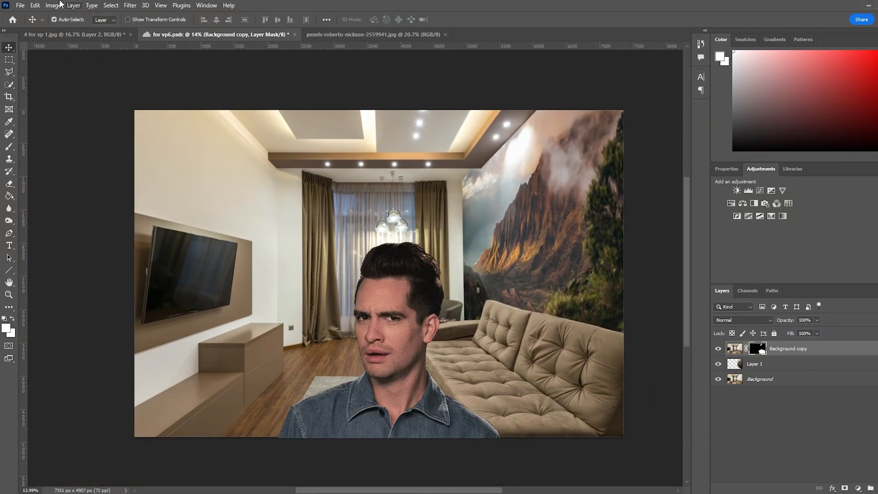